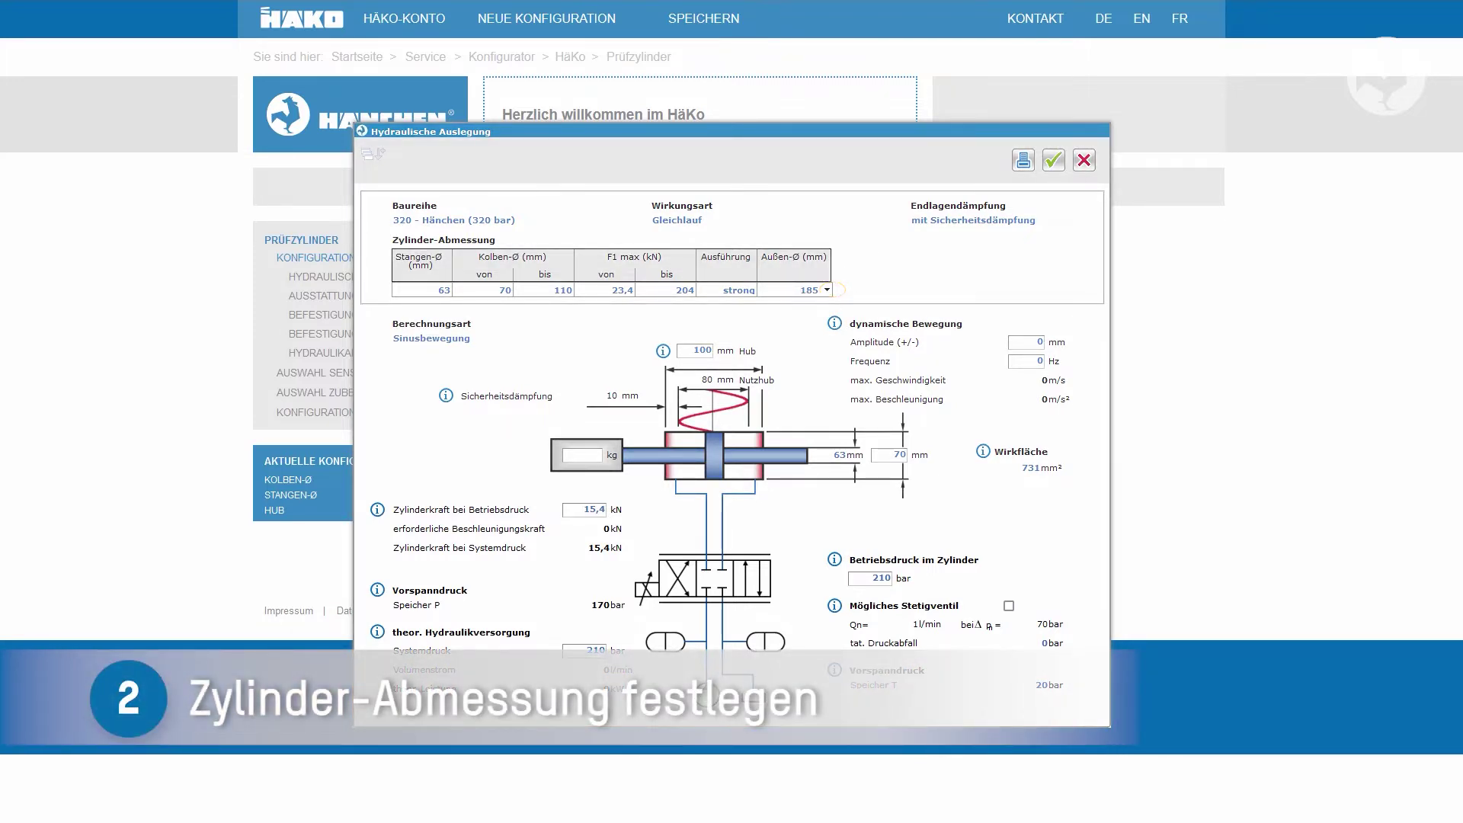
Choose the strong cylinder size with 50 mm rod and 155 mm outer diameter, and set the piston diameter to 70 mm.
{"action": "left_click", "coordinate": [827, 290]}
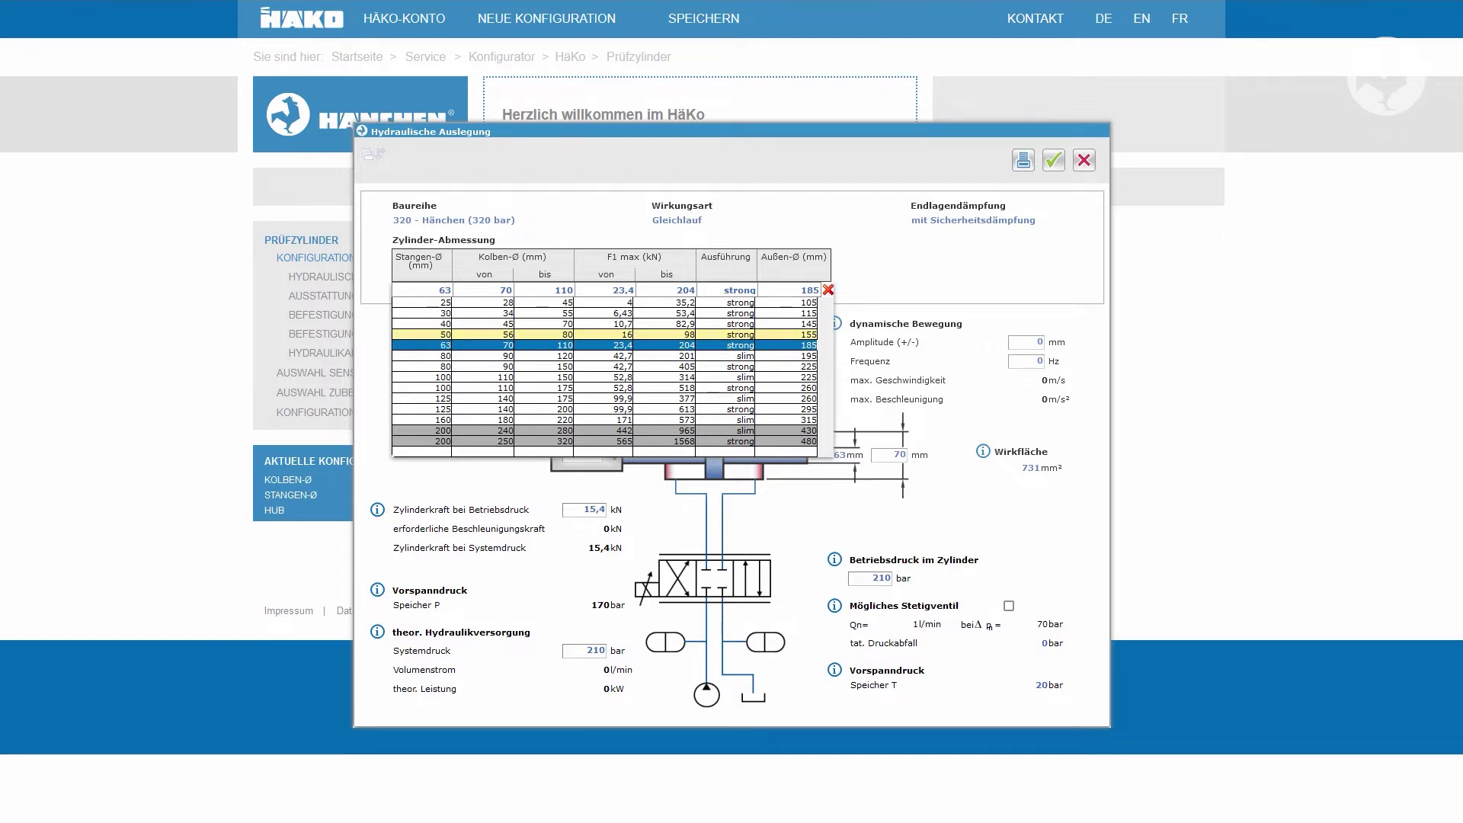
{"action": "left_click", "coordinate": [604, 335]}
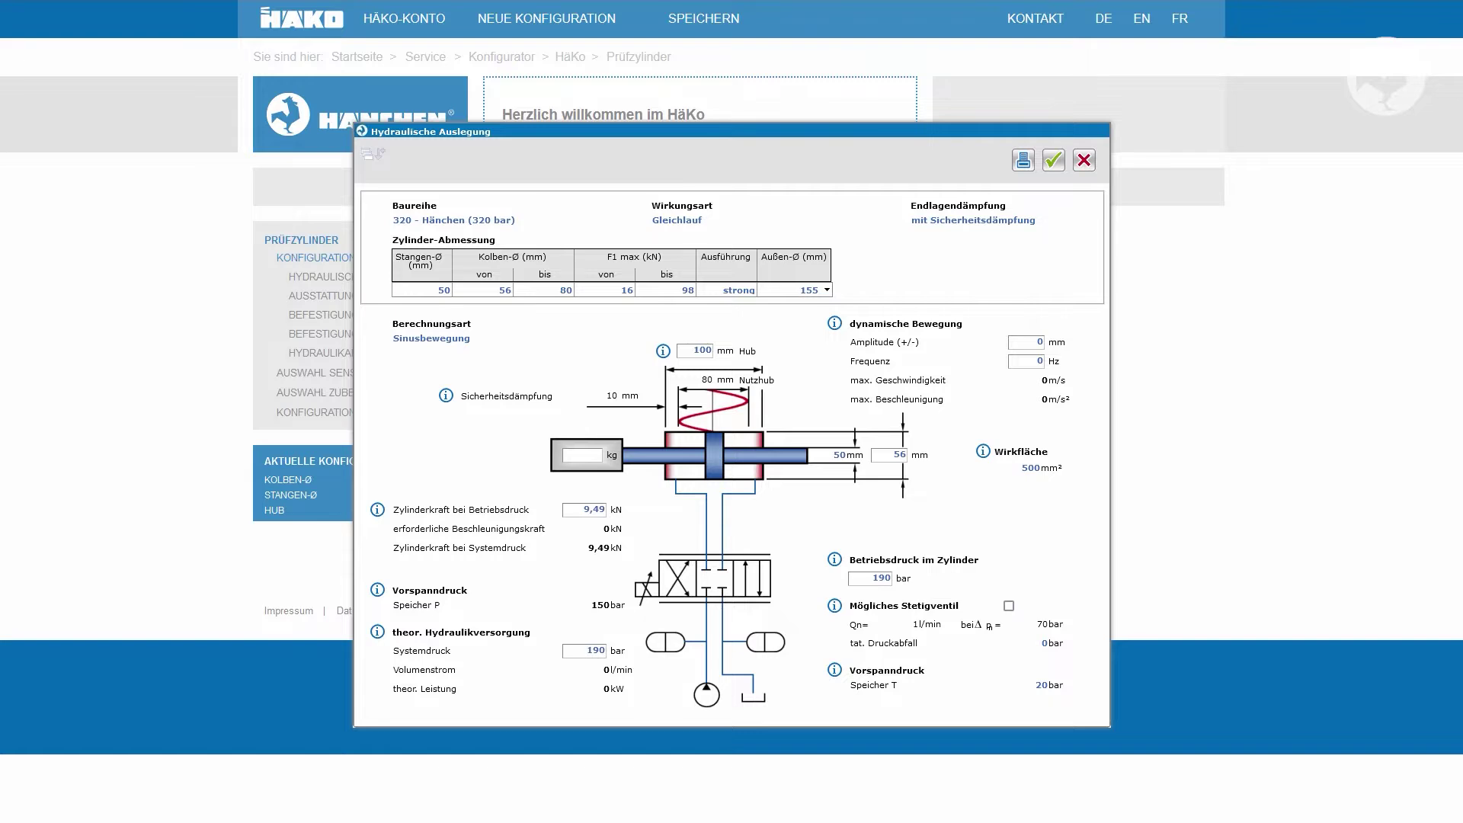
{"action": "double_click", "coordinate": [895, 457]}
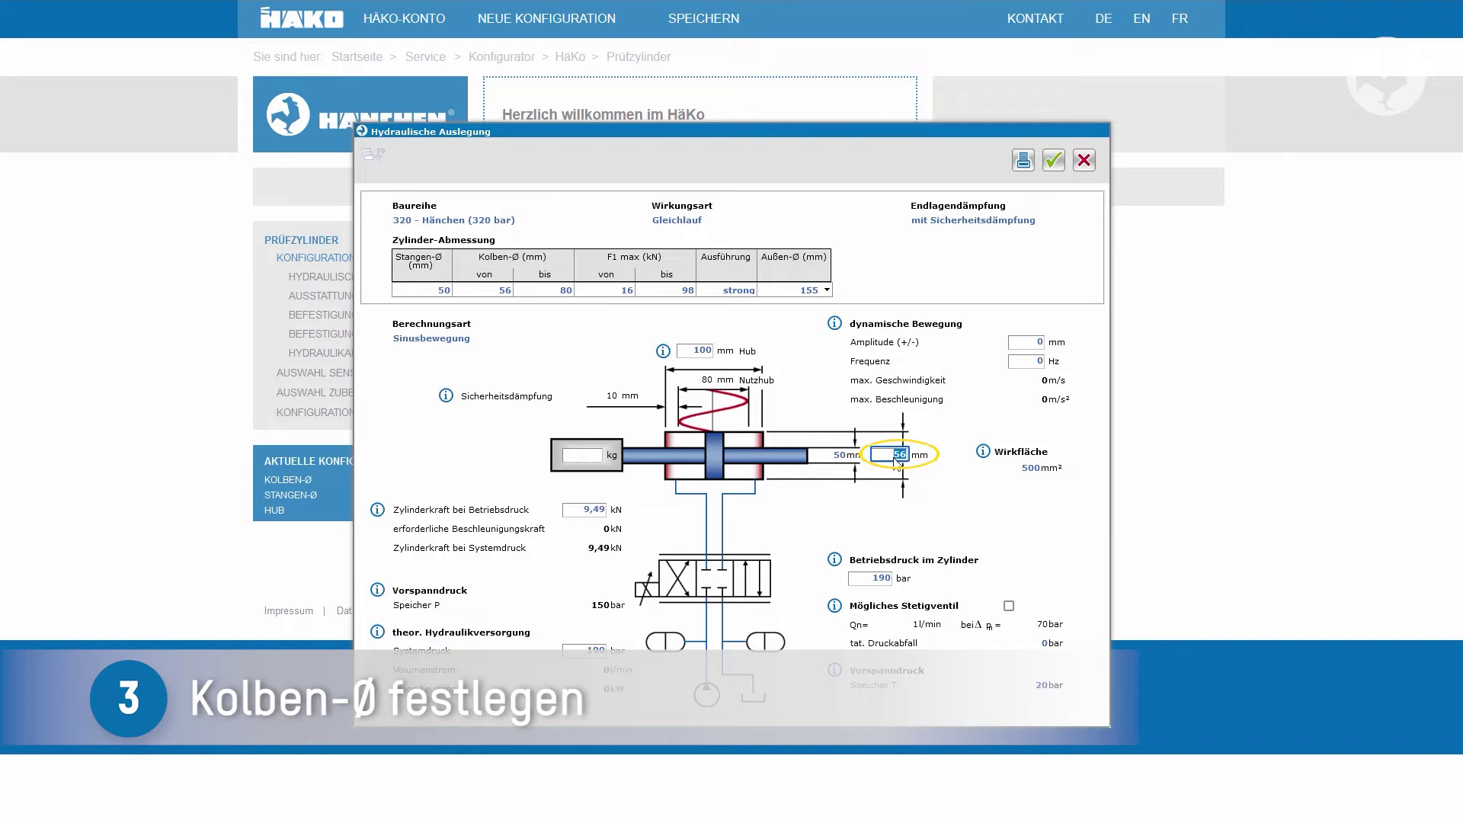
{"action": "type", "text": "70"}
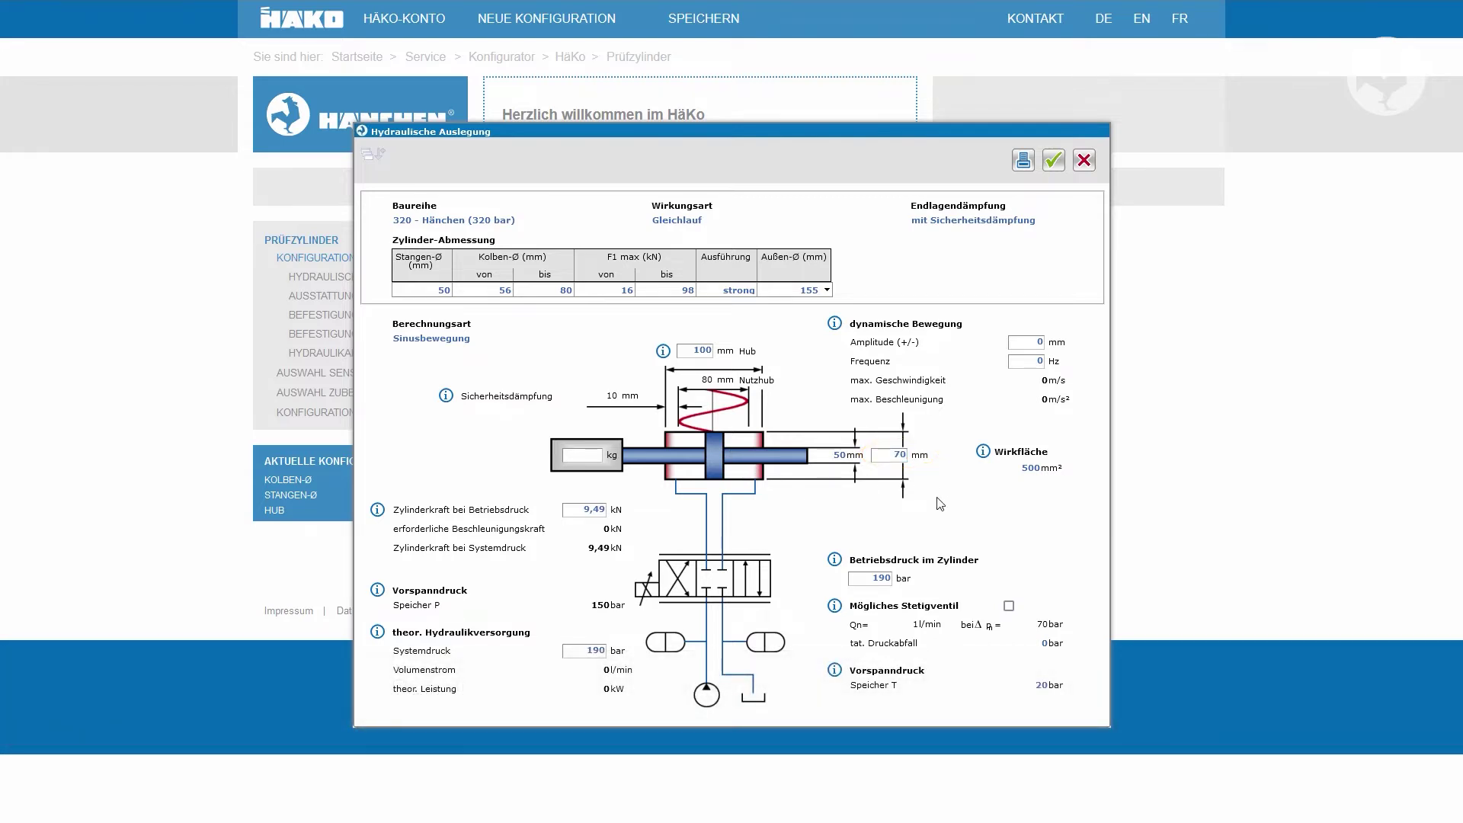
{"action": "left_click", "coordinate": [940, 504]}
{"action": "mouse_move", "coordinate": [895, 457]}
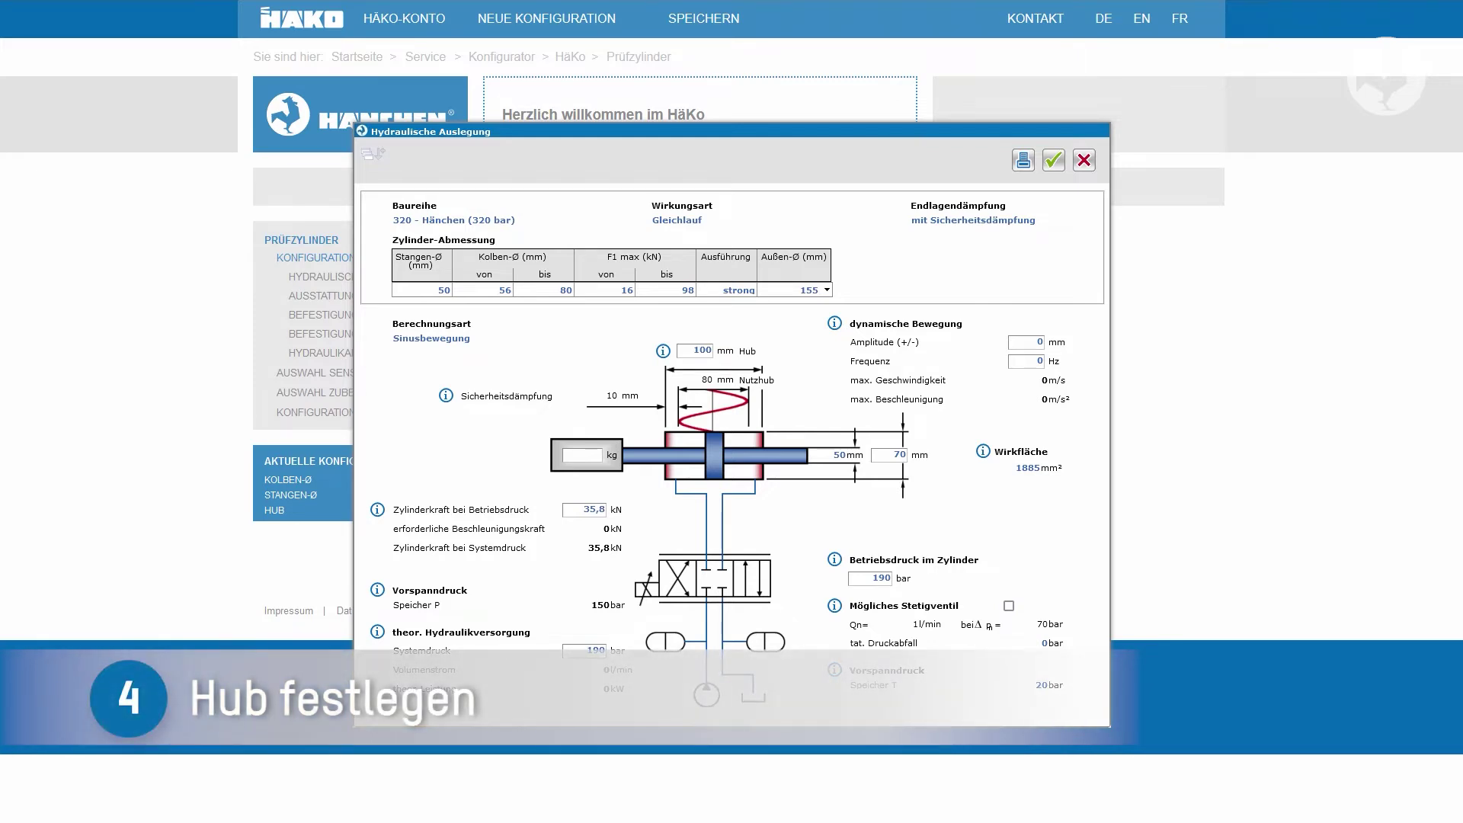
Set the cylinder stroke (Hub) to 129 mm.
{"action": "left_click", "coordinate": [696, 351]}
{"action": "type", "text": "129"}
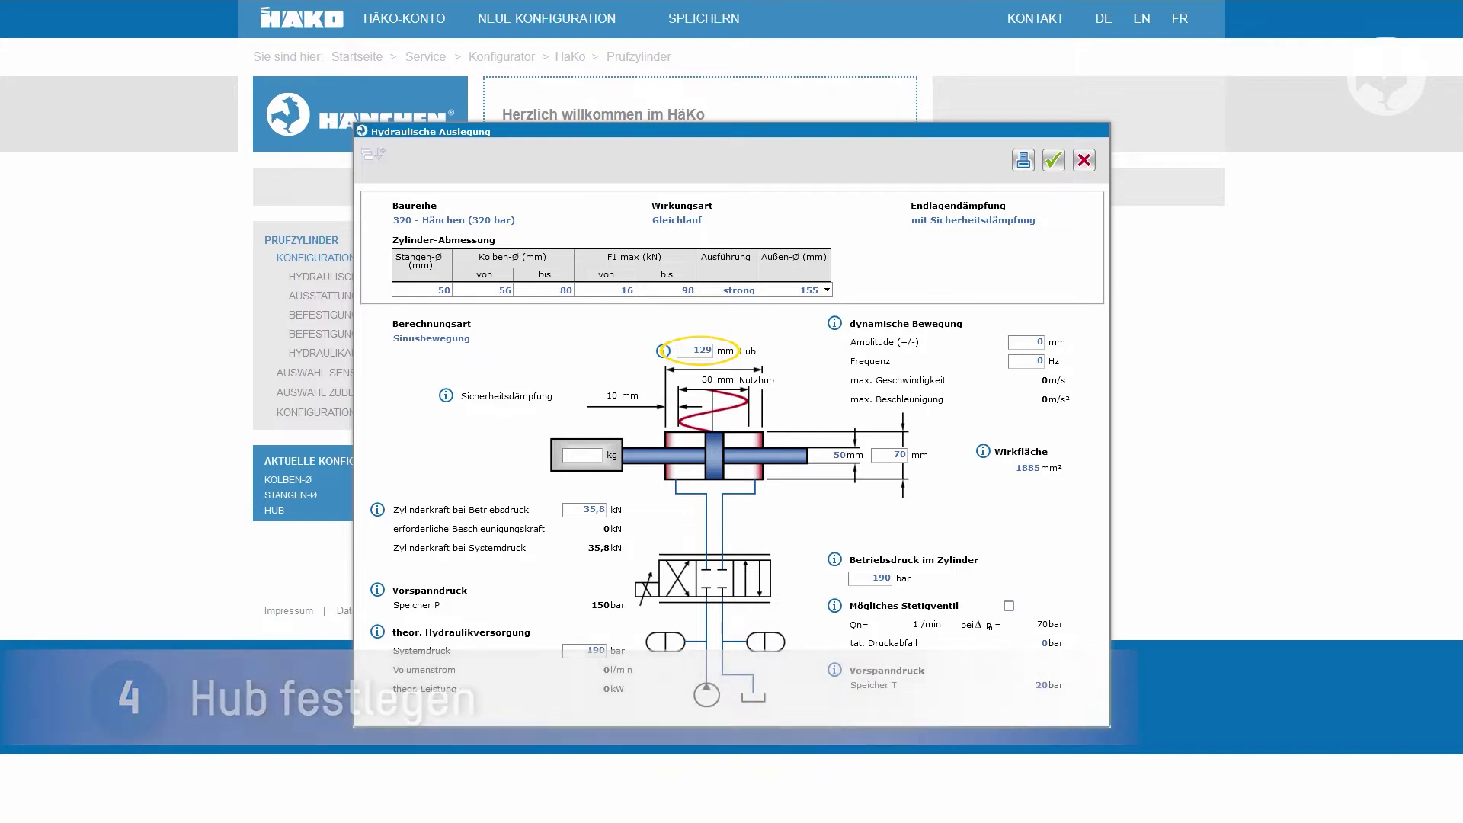
{"action": "key", "text": "Return"}
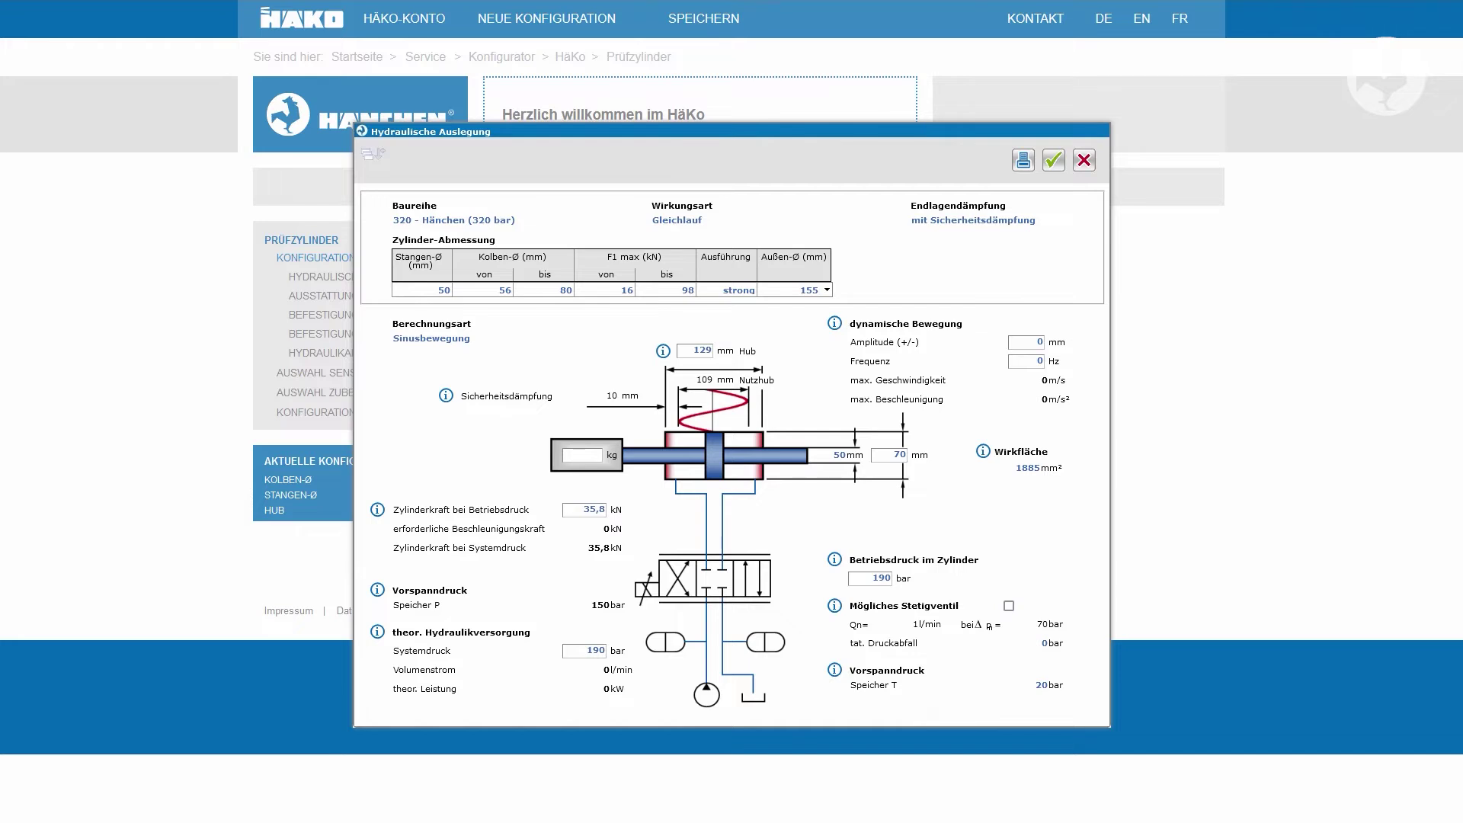
Define the dynamic movement with an amplitude of 10 mm and a frequency of 2 Hz.
{"action": "left_click", "coordinate": [1034, 340]}
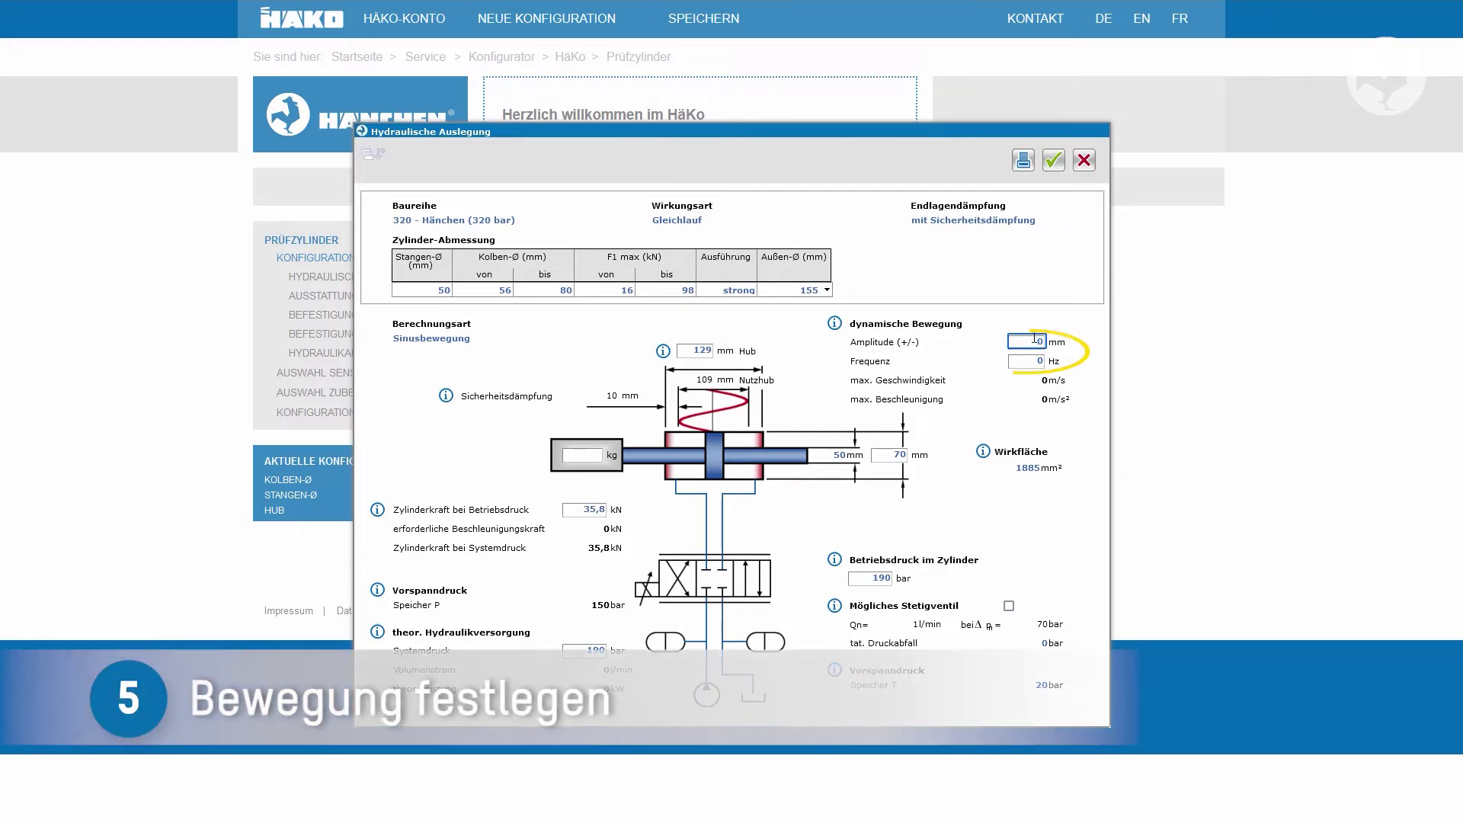
{"action": "type", "text": "1"}
{"action": "key", "text": "Tab"}
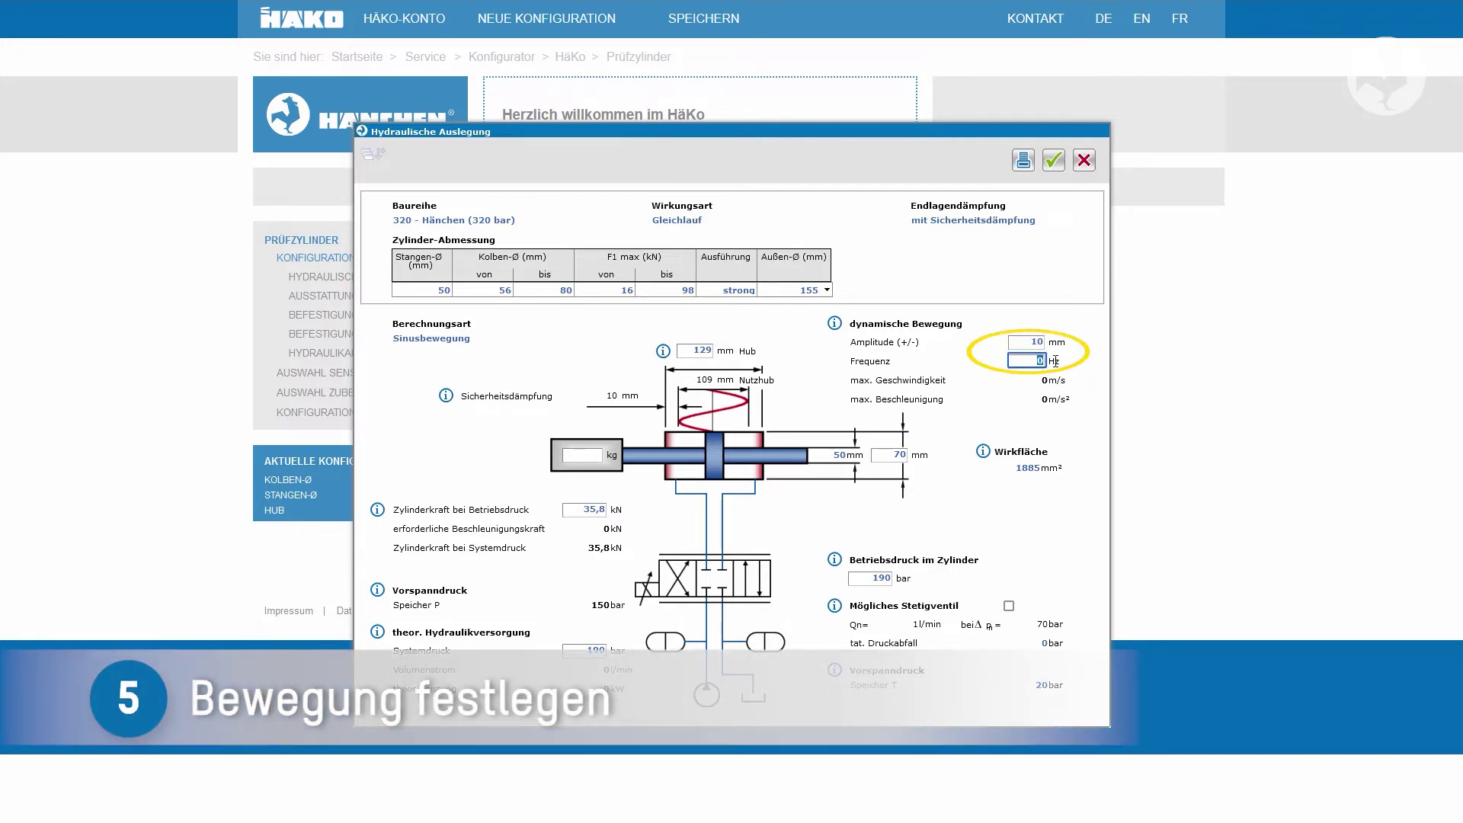
{"action": "type", "text": "2"}
{"action": "key", "text": "Tab"}
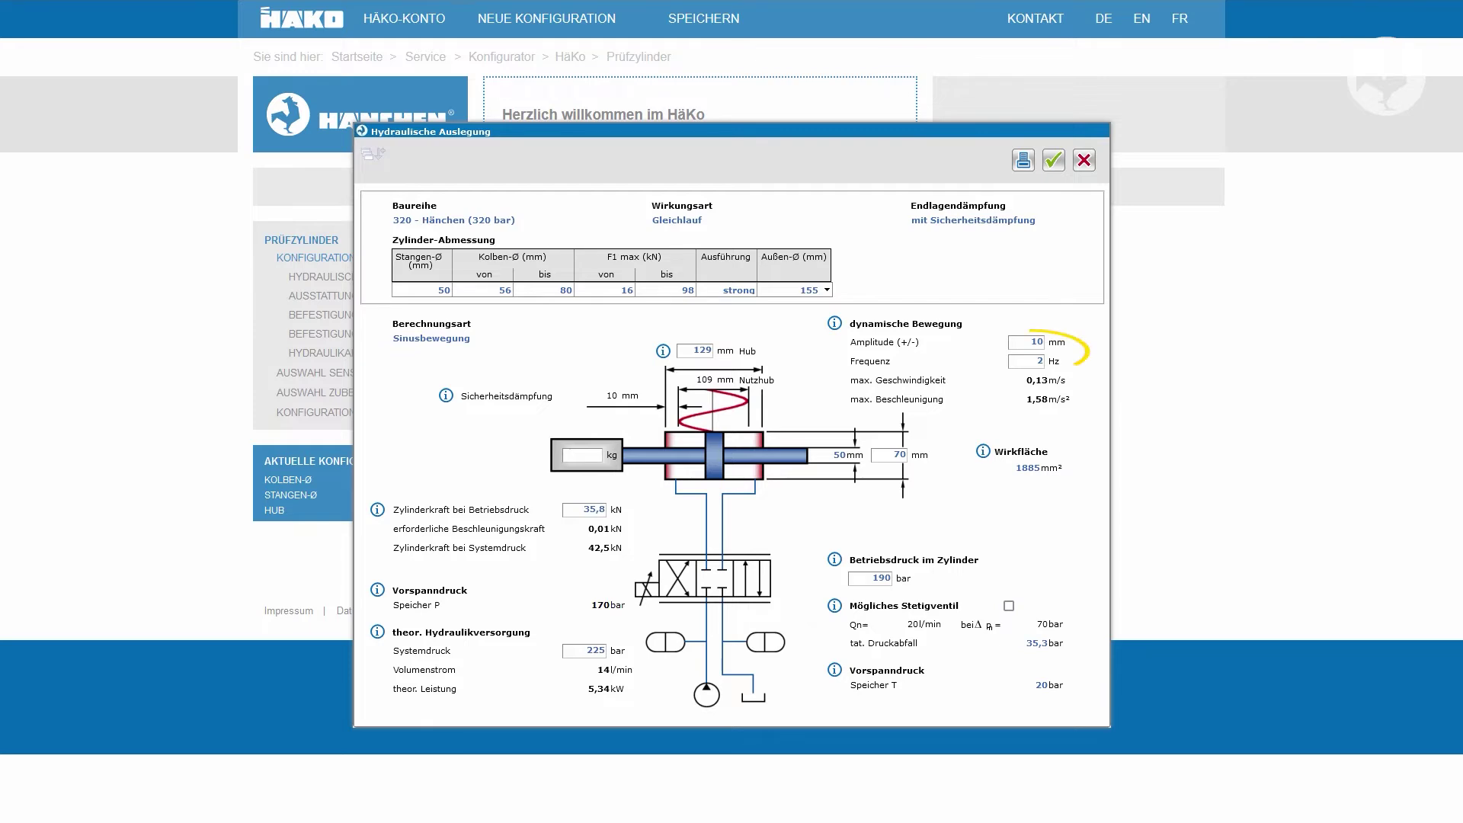
Set the movement amplitude to 20 mm and lock the possible proportional valve (Mögliches Stetigventil) for that design.
{"action": "double_click", "coordinate": [1022, 340]}
{"action": "type", "text": "20"}
{"action": "key", "text": "Return"}
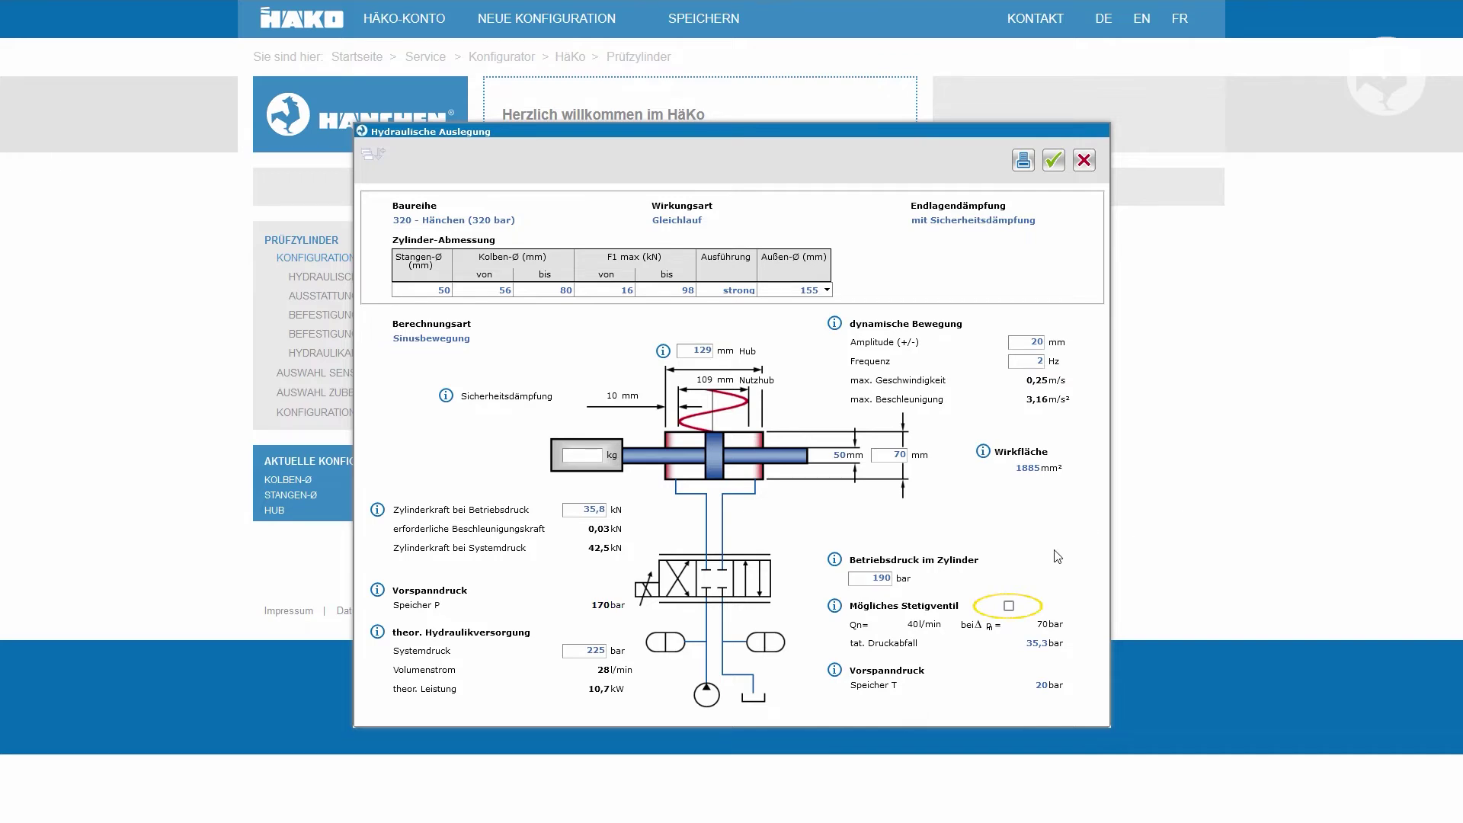
{"action": "left_click", "coordinate": [1008, 606]}
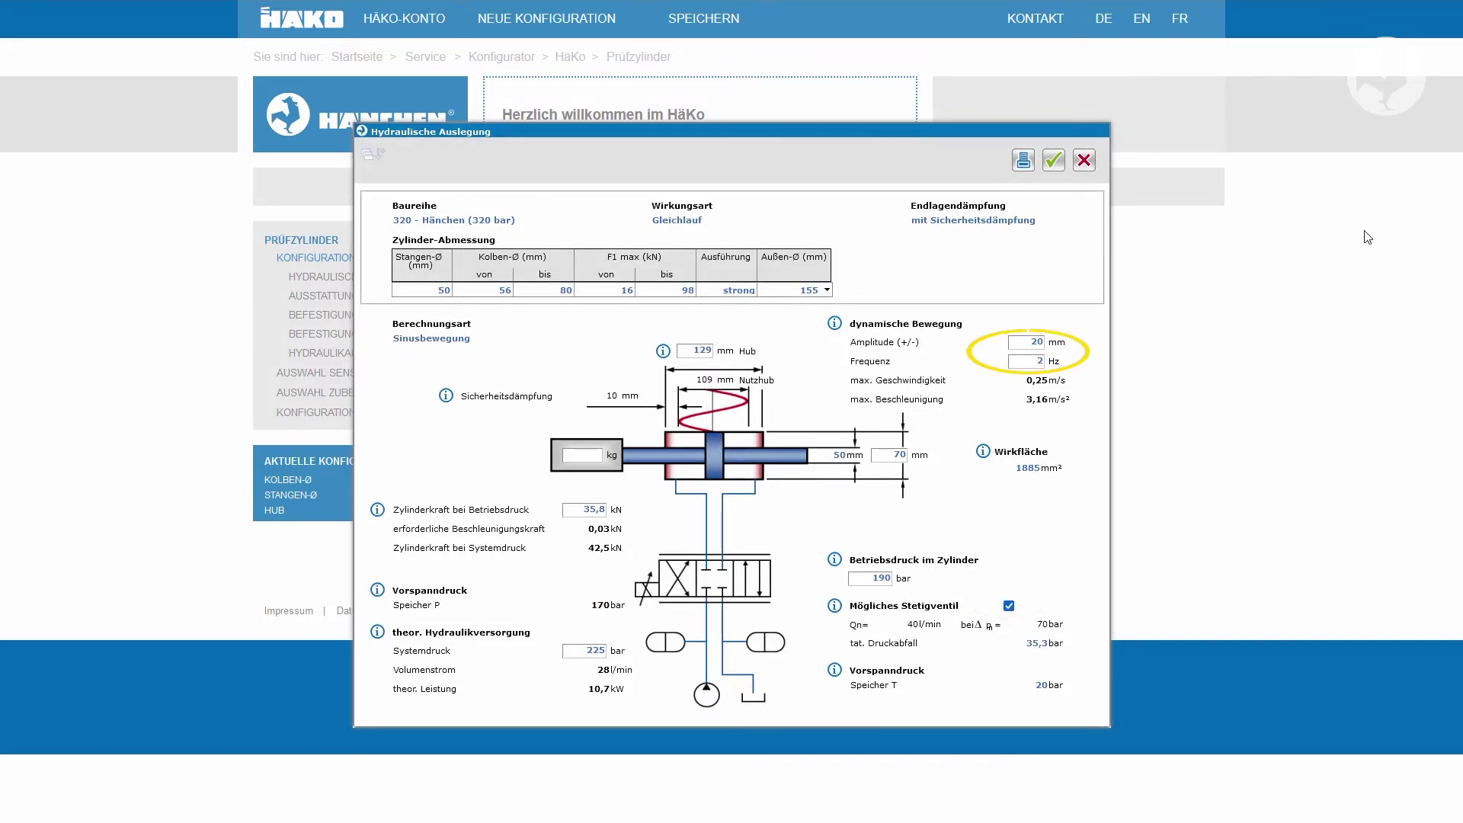
Set the amplitude of the dynamic movement back to 10 mm while keeping the valve locked.
{"action": "double_click", "coordinate": [1038, 342]}
{"action": "type", "text": "10"}
{"action": "left_click", "coordinate": [1104, 318]}
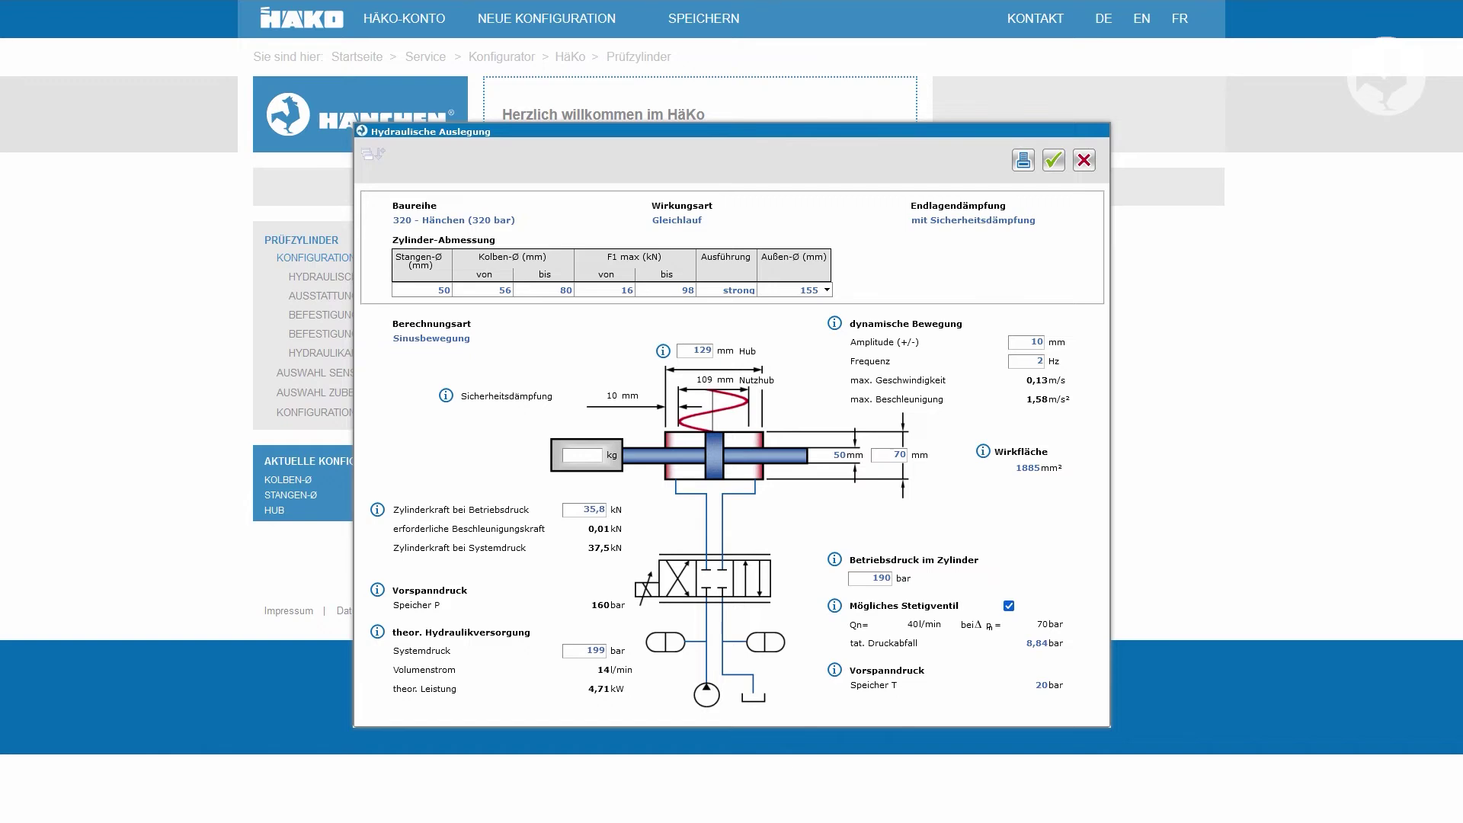
Enter a moving mass of 500 kg at the piston rod and raise it to 5000 kg.
{"action": "left_click", "coordinate": [567, 452]}
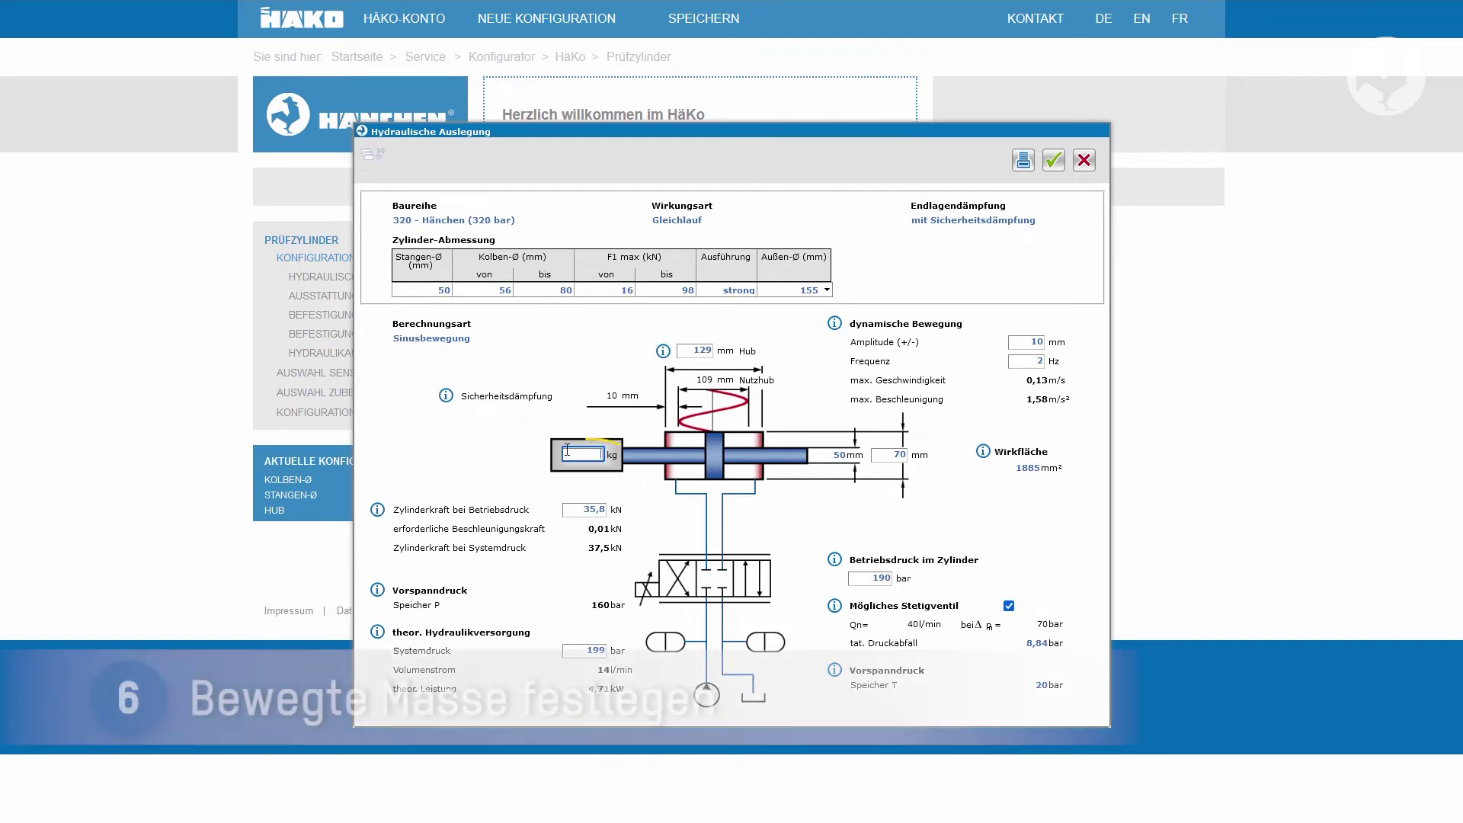
{"action": "type", "text": "500"}
{"action": "key", "text": "Return"}
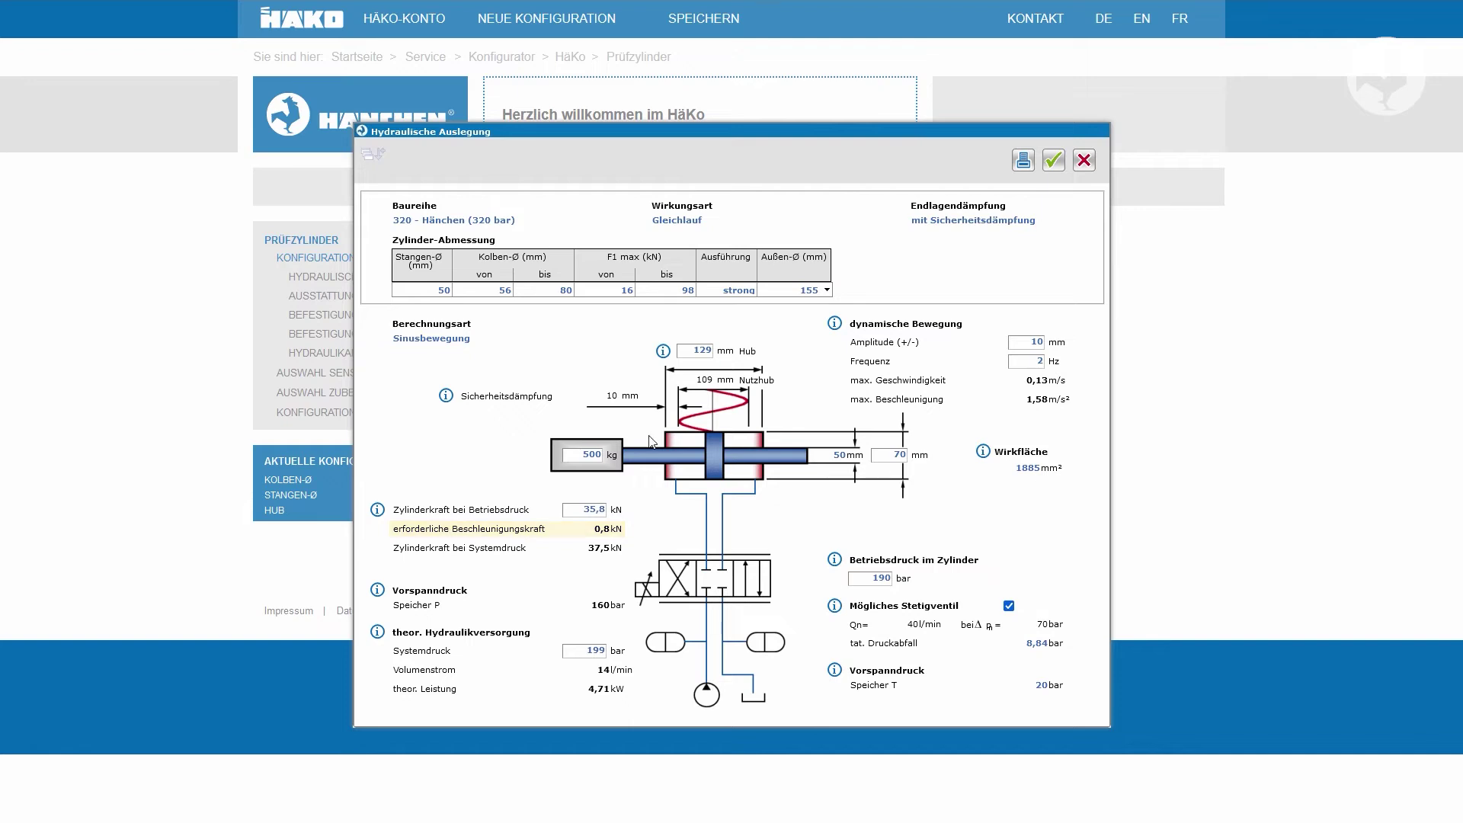
{"action": "left_click", "coordinate": [587, 455]}
{"action": "type", "text": "0"}
{"action": "left_click", "coordinate": [1007, 424]}
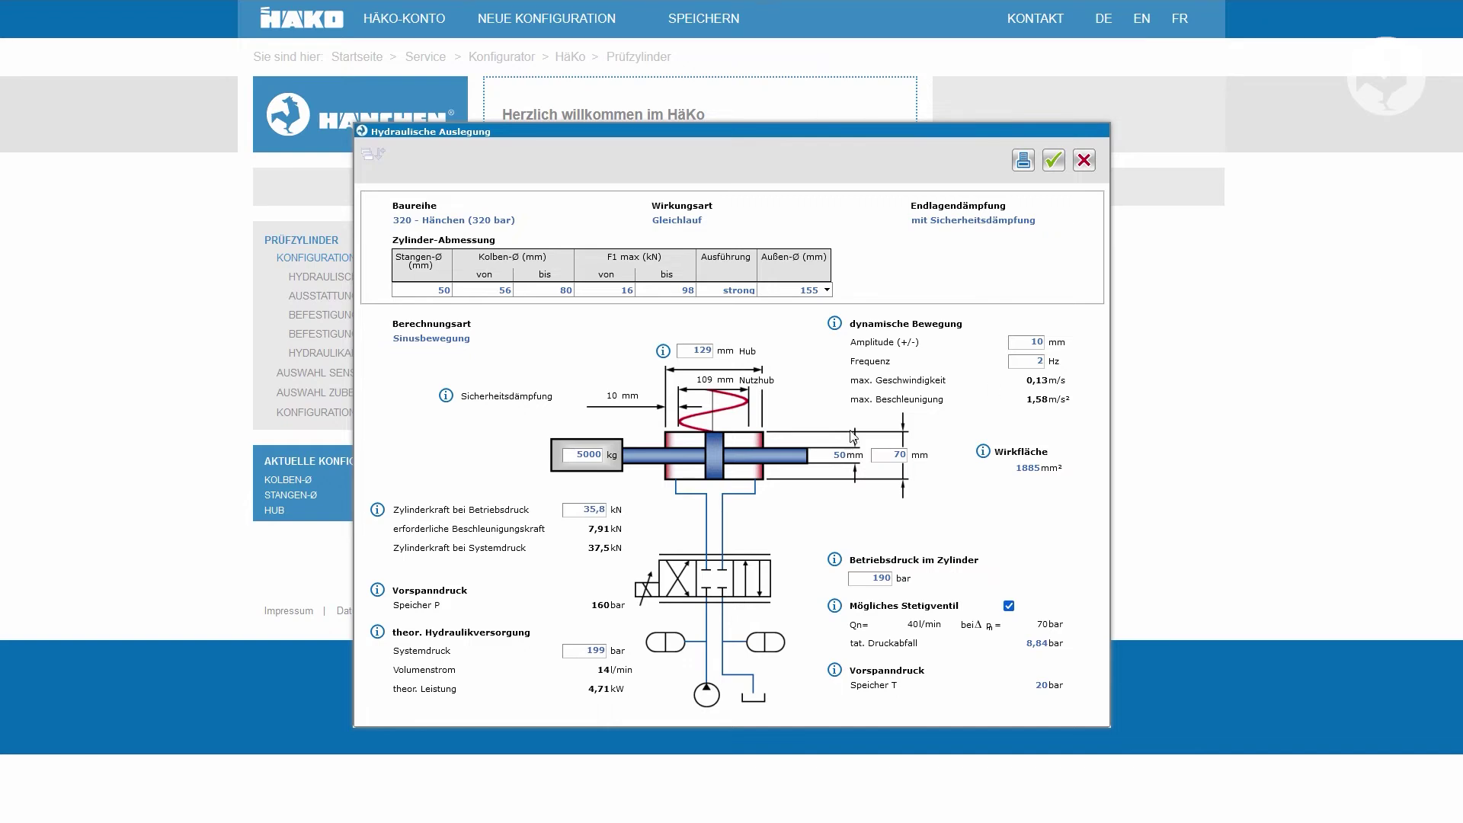
Try a moving mass of 50000 kg and set it back to 5000 kg.
{"action": "left_click", "coordinate": [587, 455]}
{"action": "type", "text": "0"}
{"action": "left_click", "coordinate": [502, 470]}
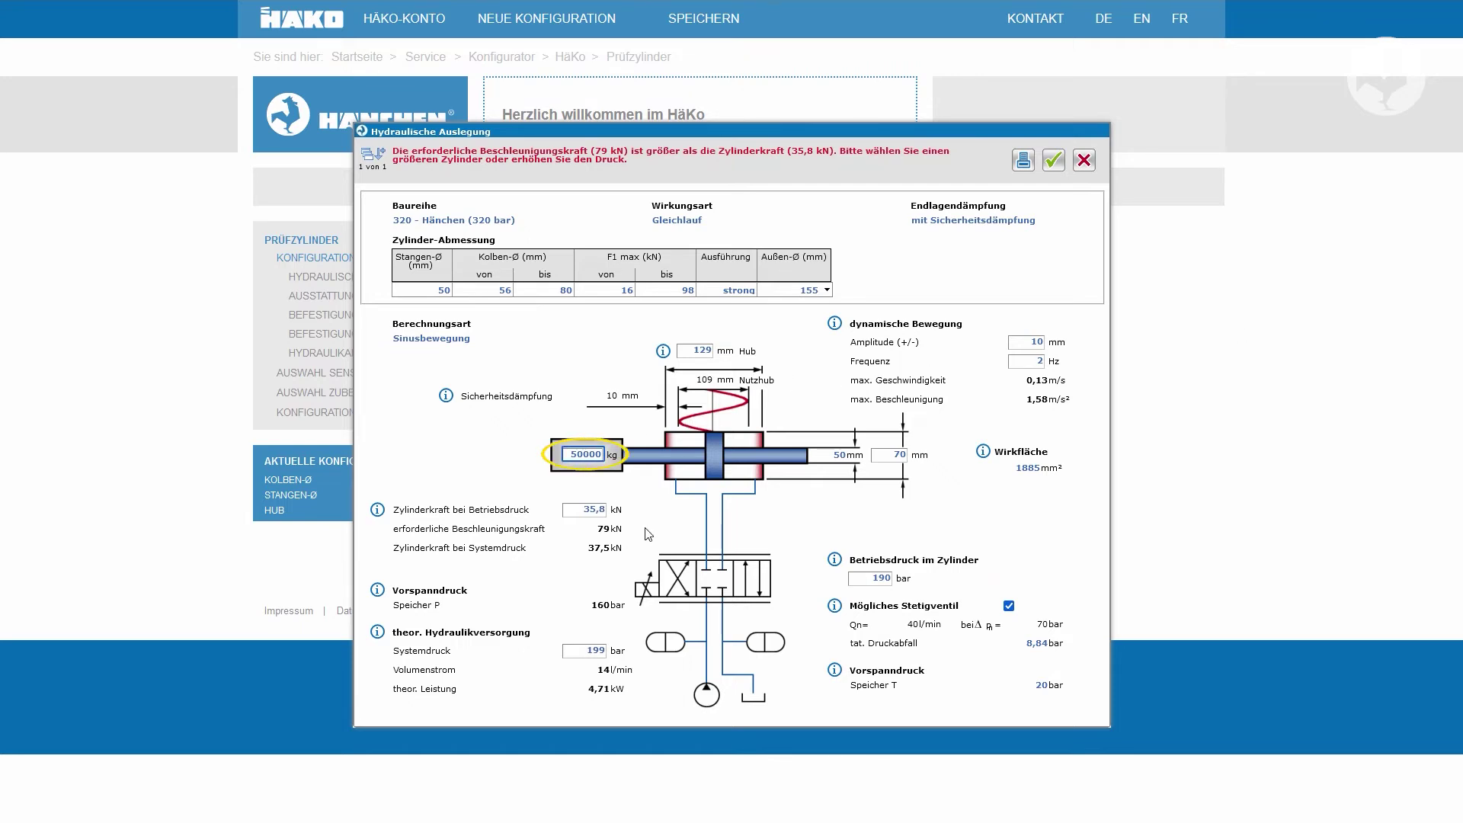
{"action": "left_click", "coordinate": [458, 482]}
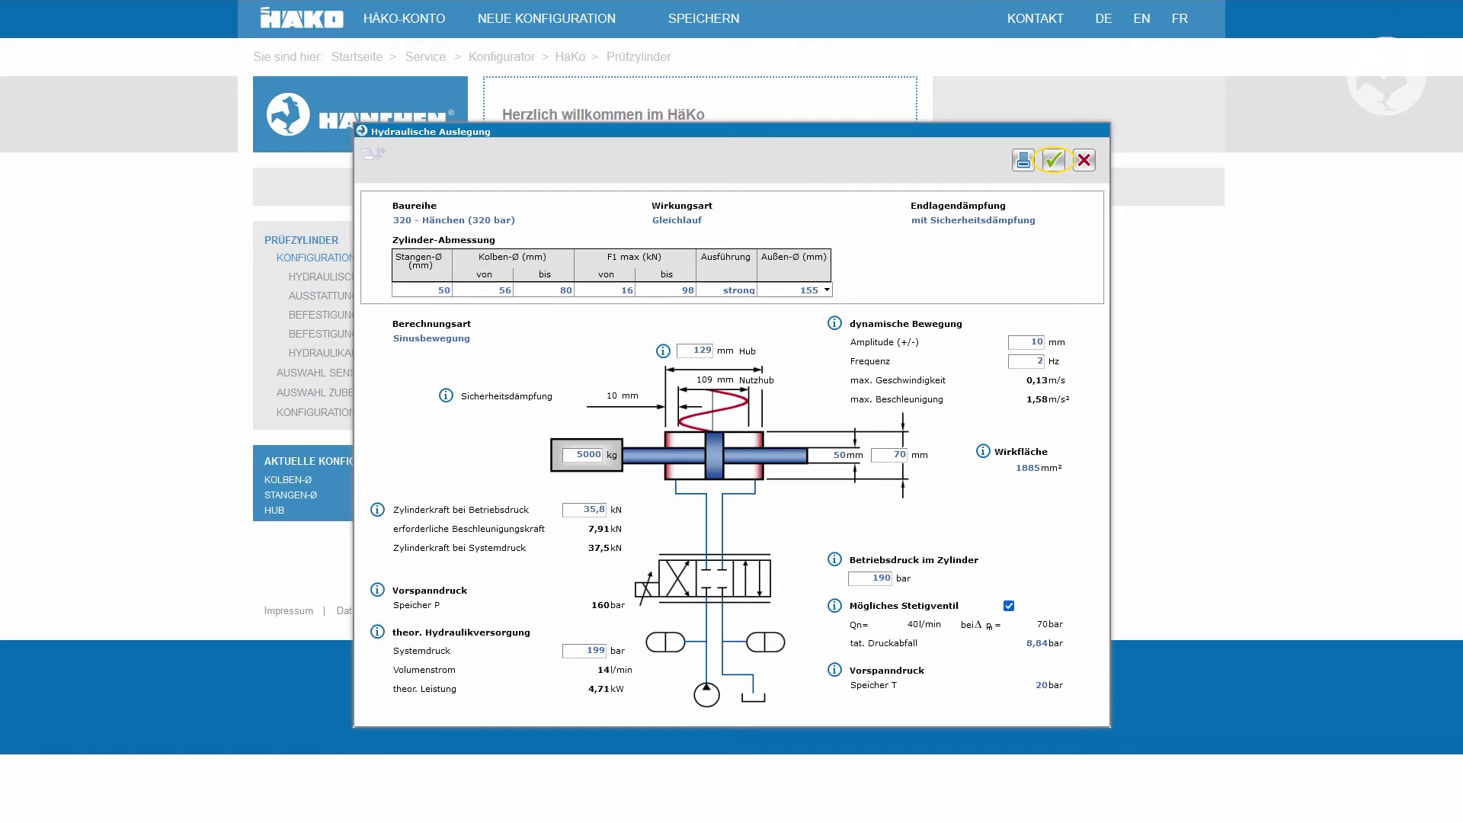
Accept the hydraulic design and open the cylinder's equipment settings (Ausstattung).
{"action": "left_click", "coordinate": [1053, 161]}
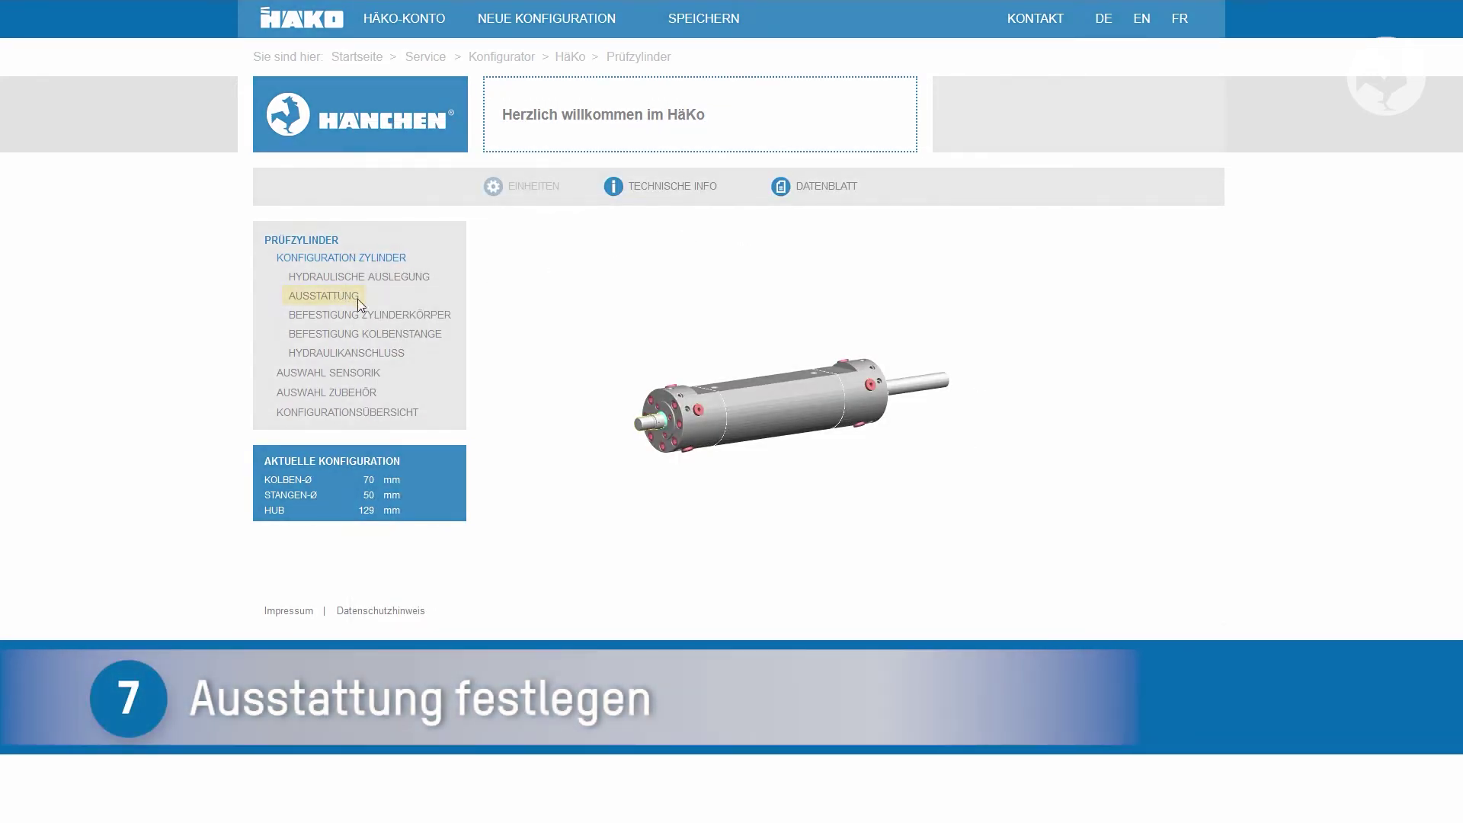
{"action": "left_click", "coordinate": [327, 296]}
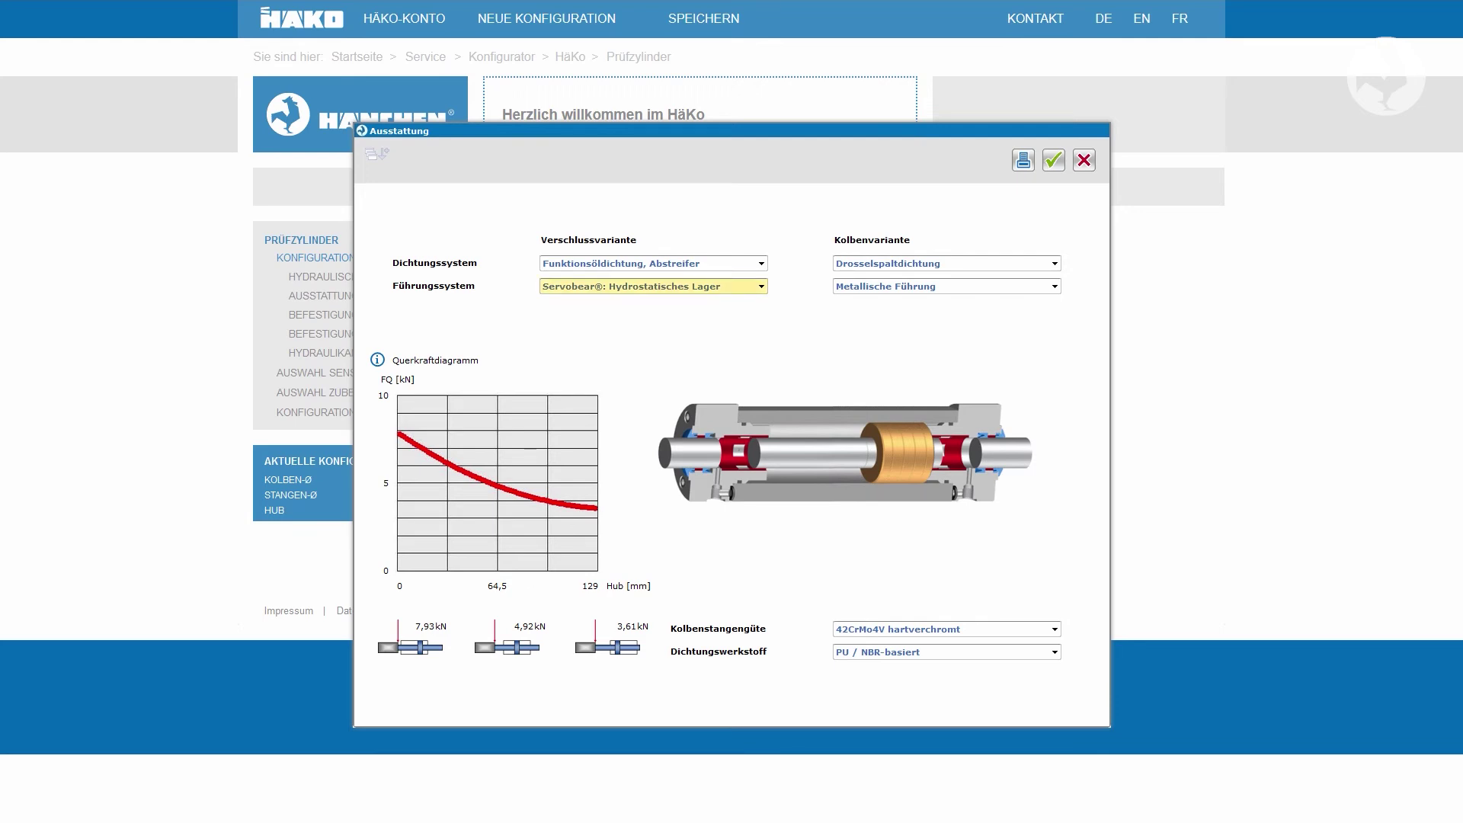
Choose the Servoseal, Nutring, Abstreifer sealing system with PTFE-Führungsbänder as the closure guide, and accept the equipment settings.
{"action": "left_click", "coordinate": [760, 265]}
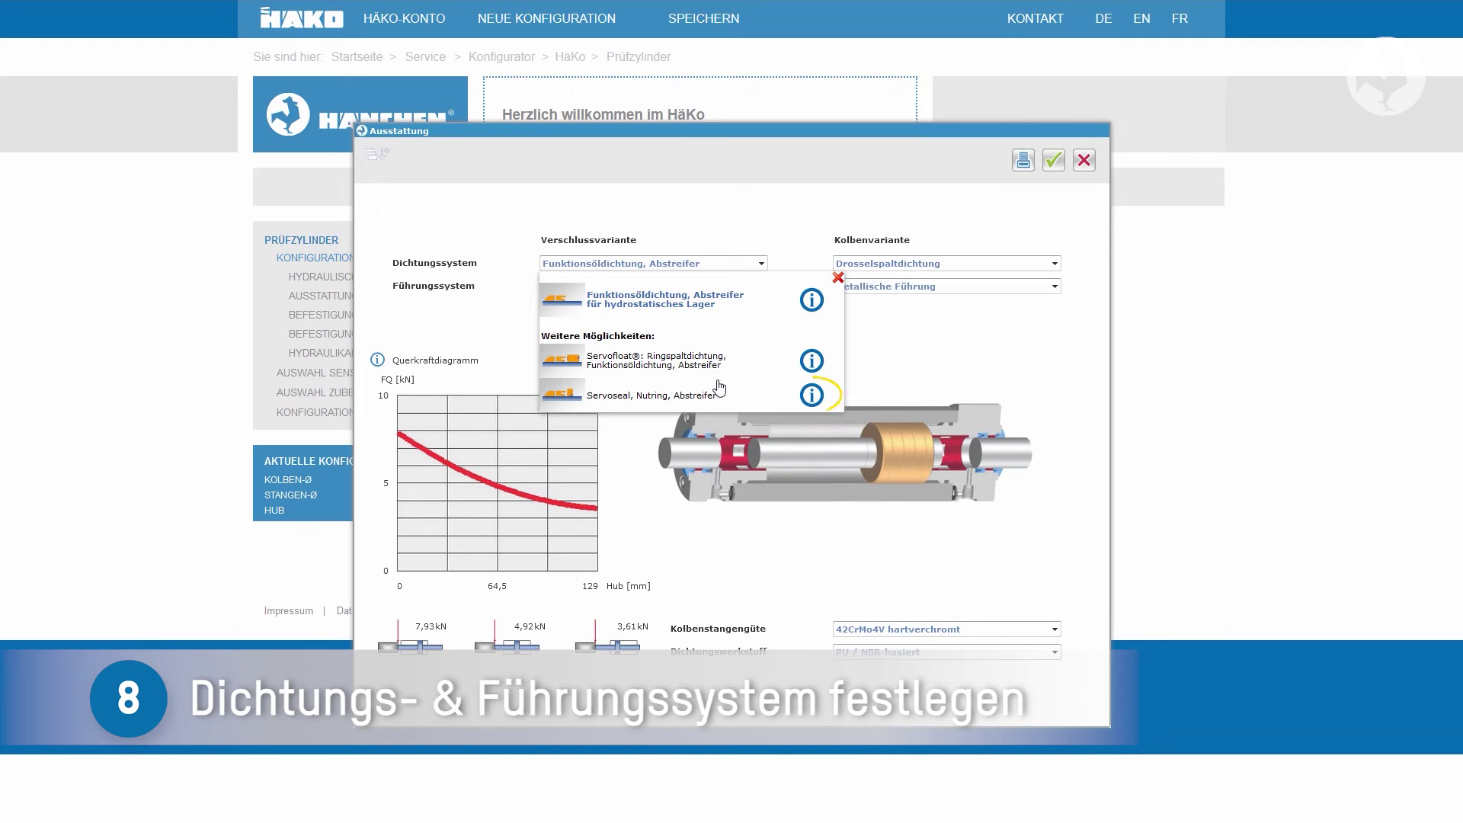
{"action": "left_click", "coordinate": [813, 396]}
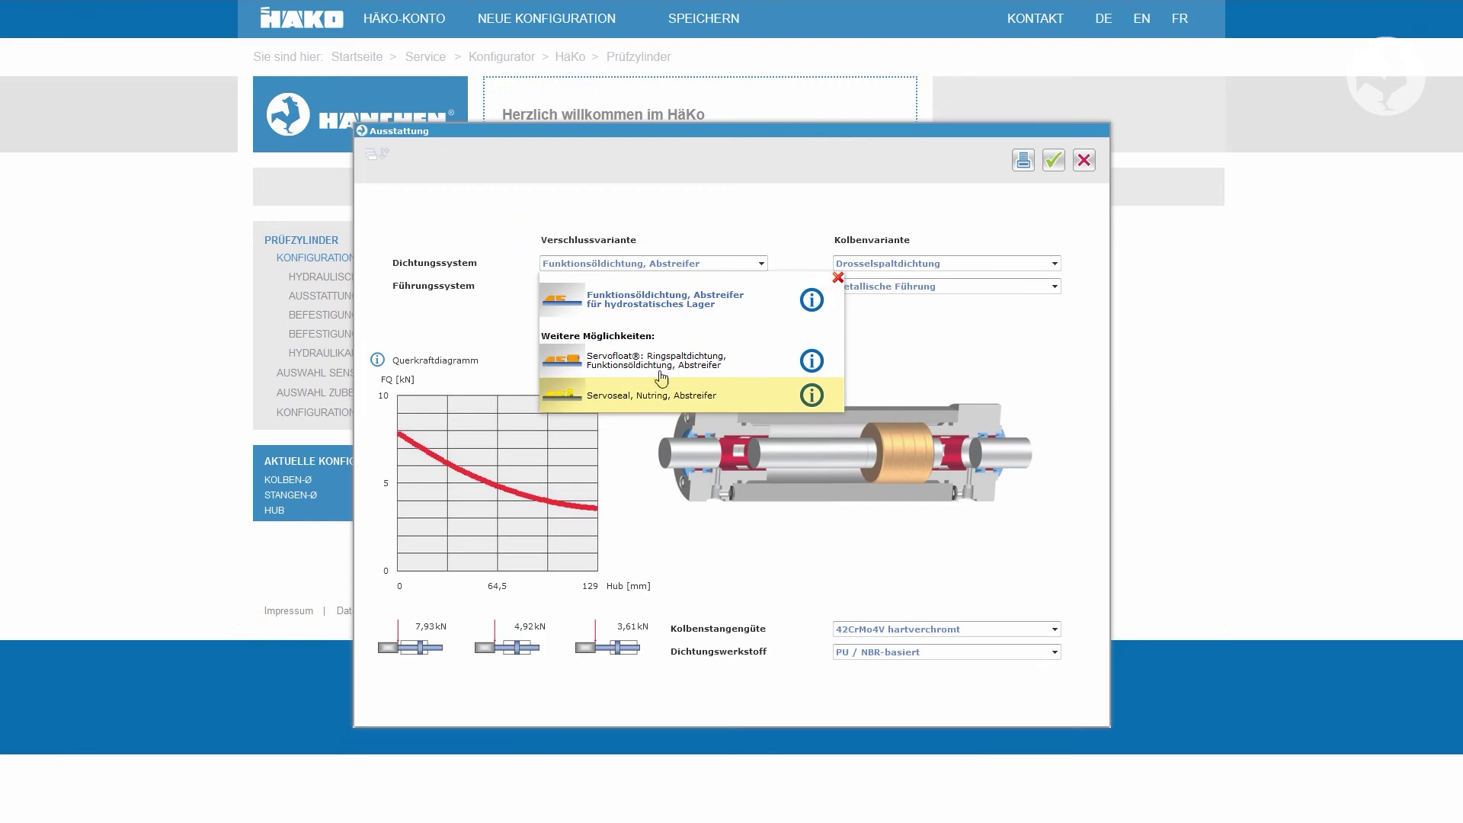
{"action": "left_click", "coordinate": [648, 398]}
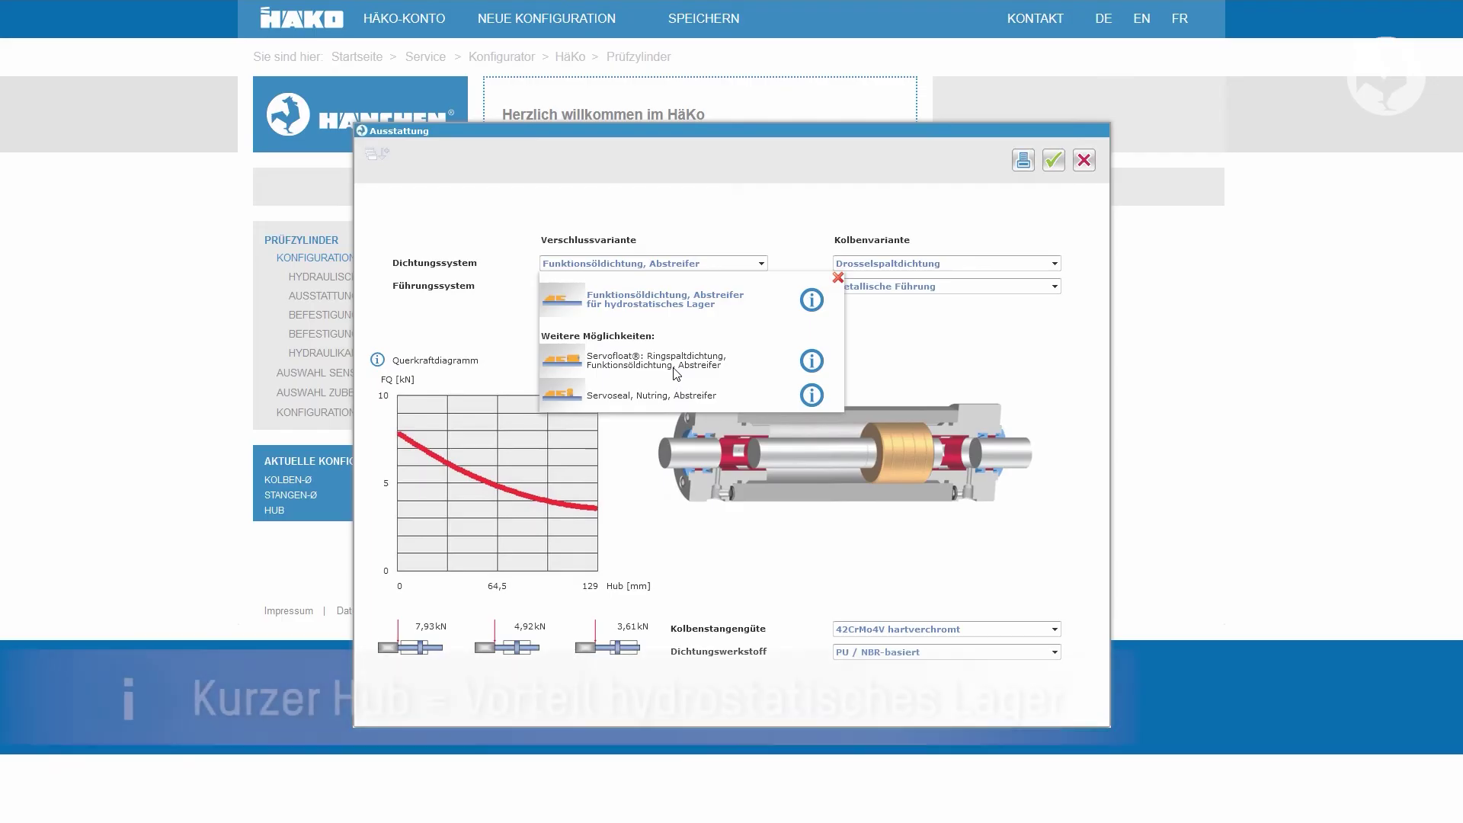
{"action": "left_click", "coordinate": [674, 372]}
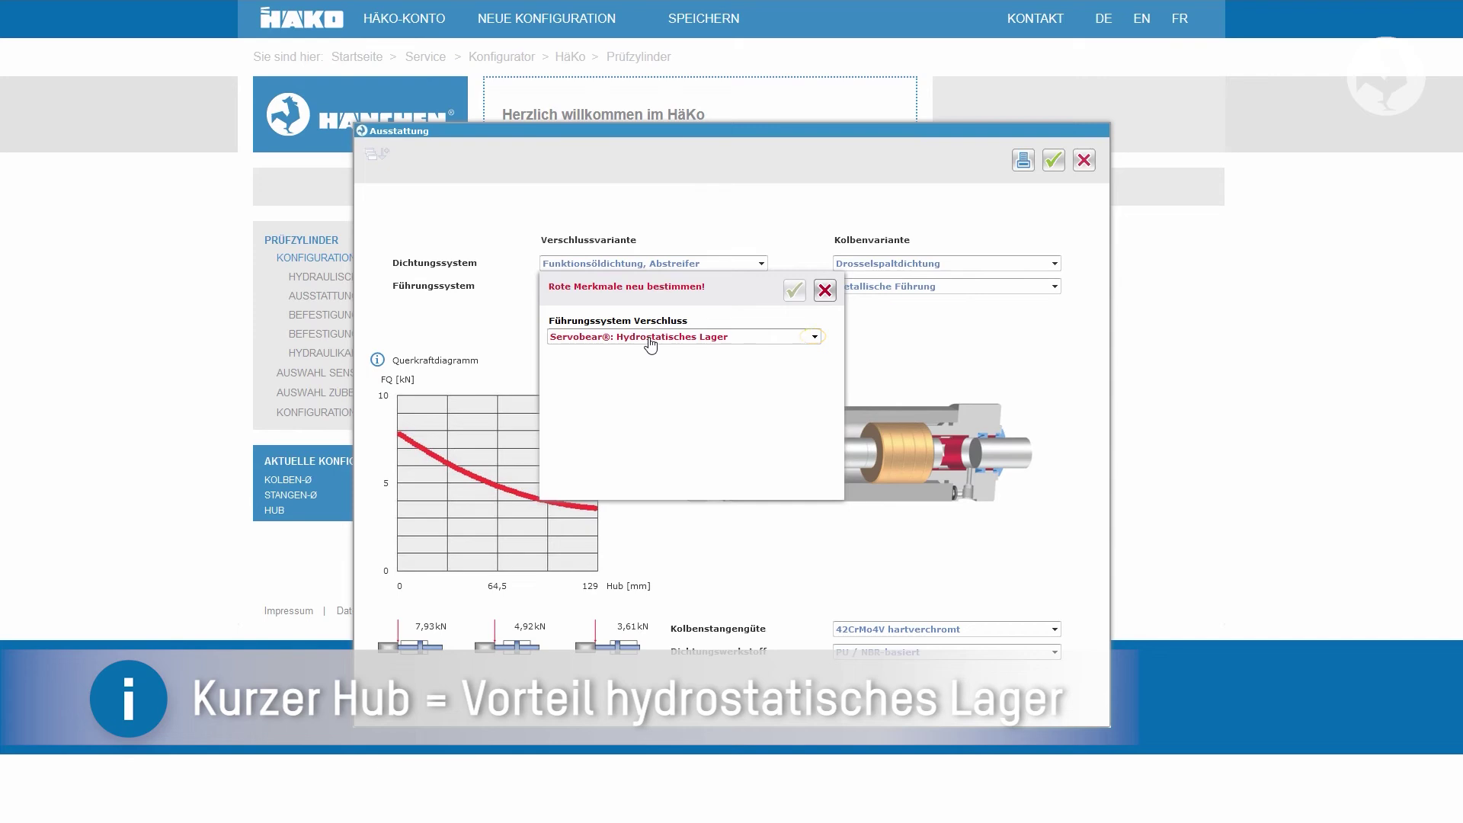
{"action": "left_click", "coordinate": [650, 345]}
{"action": "left_click", "coordinate": [650, 368]}
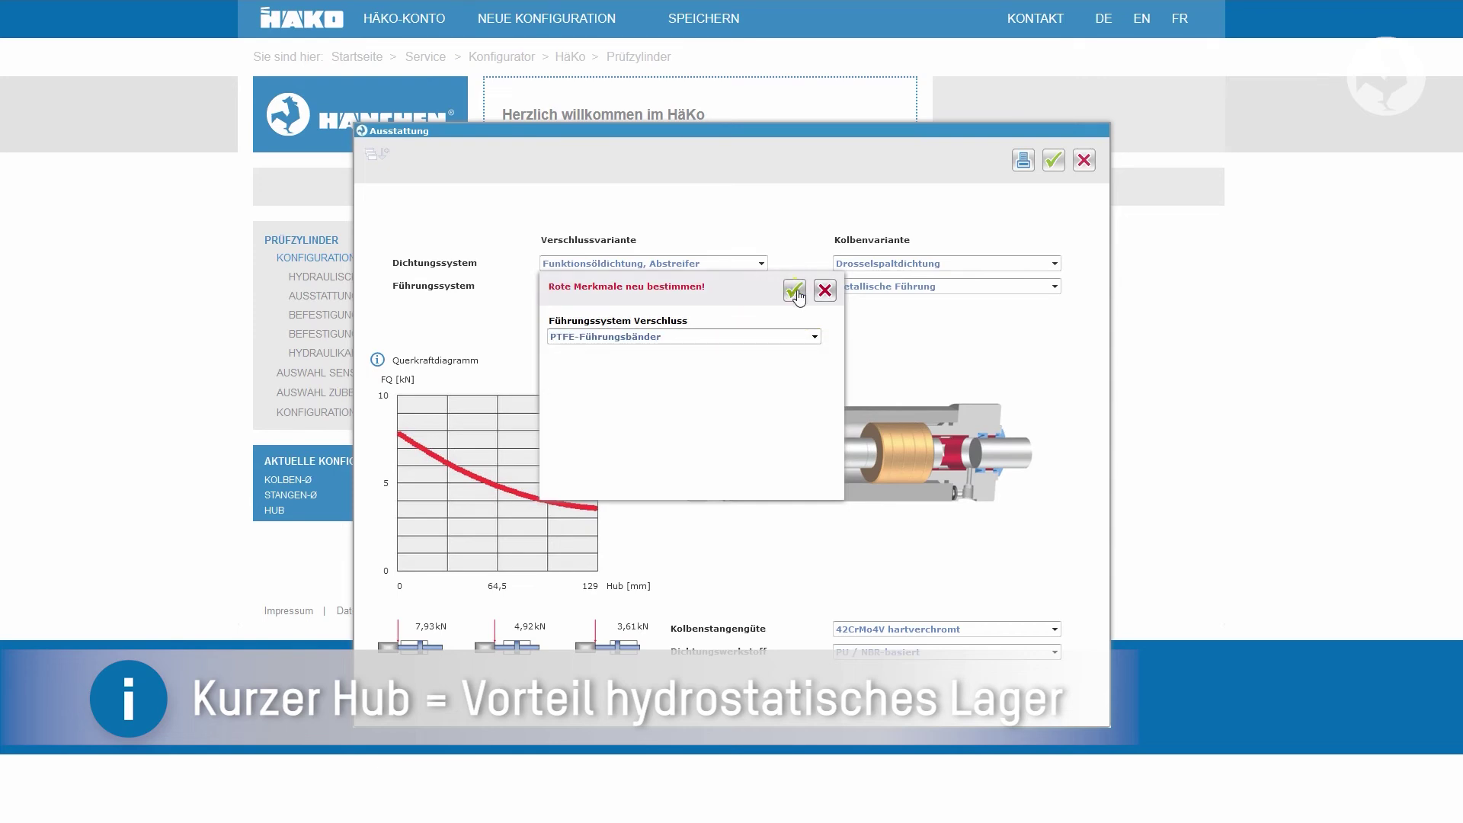
{"action": "left_click", "coordinate": [794, 291]}
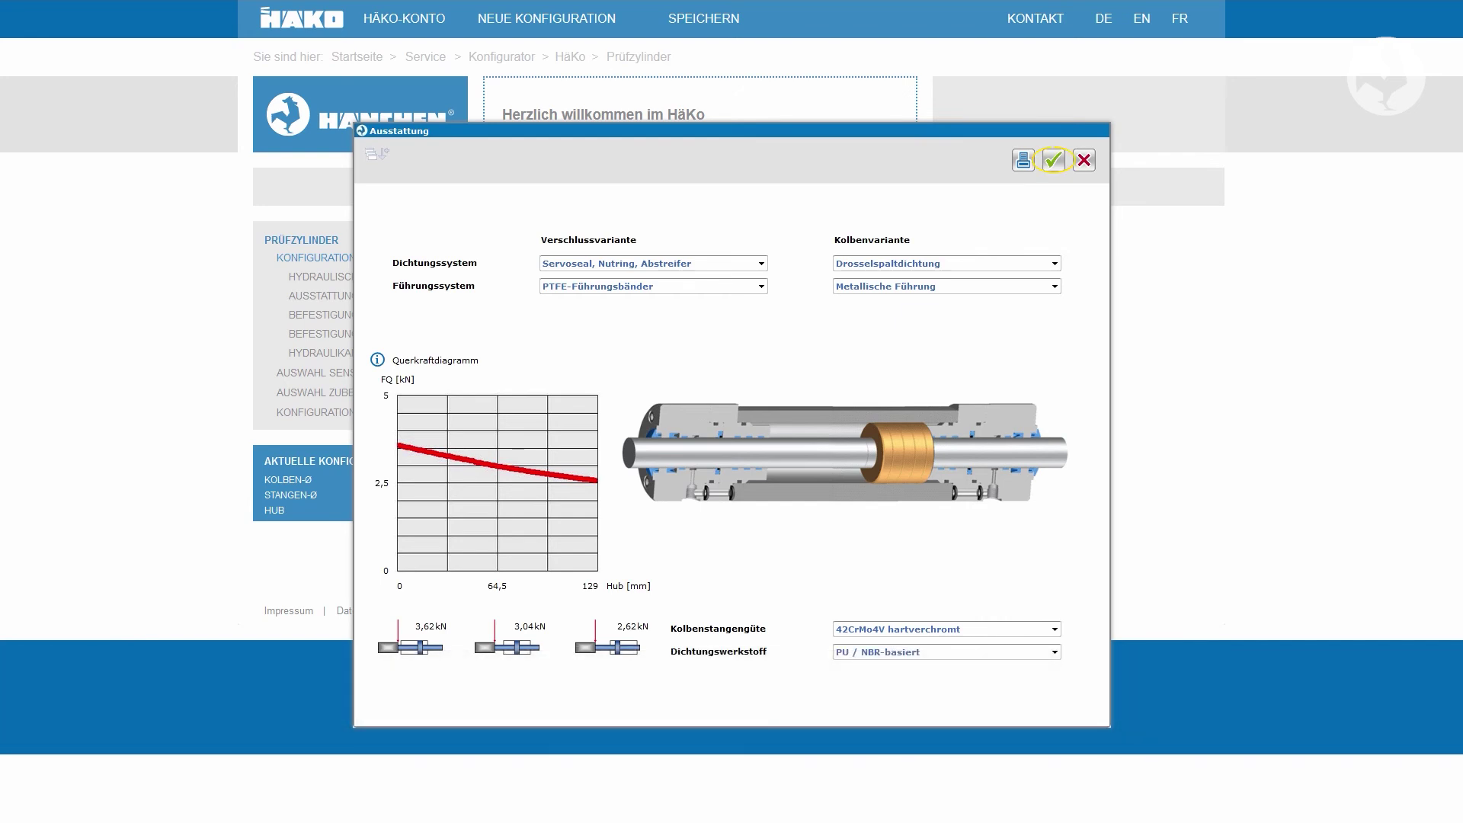
{"action": "left_click", "coordinate": [1054, 164]}
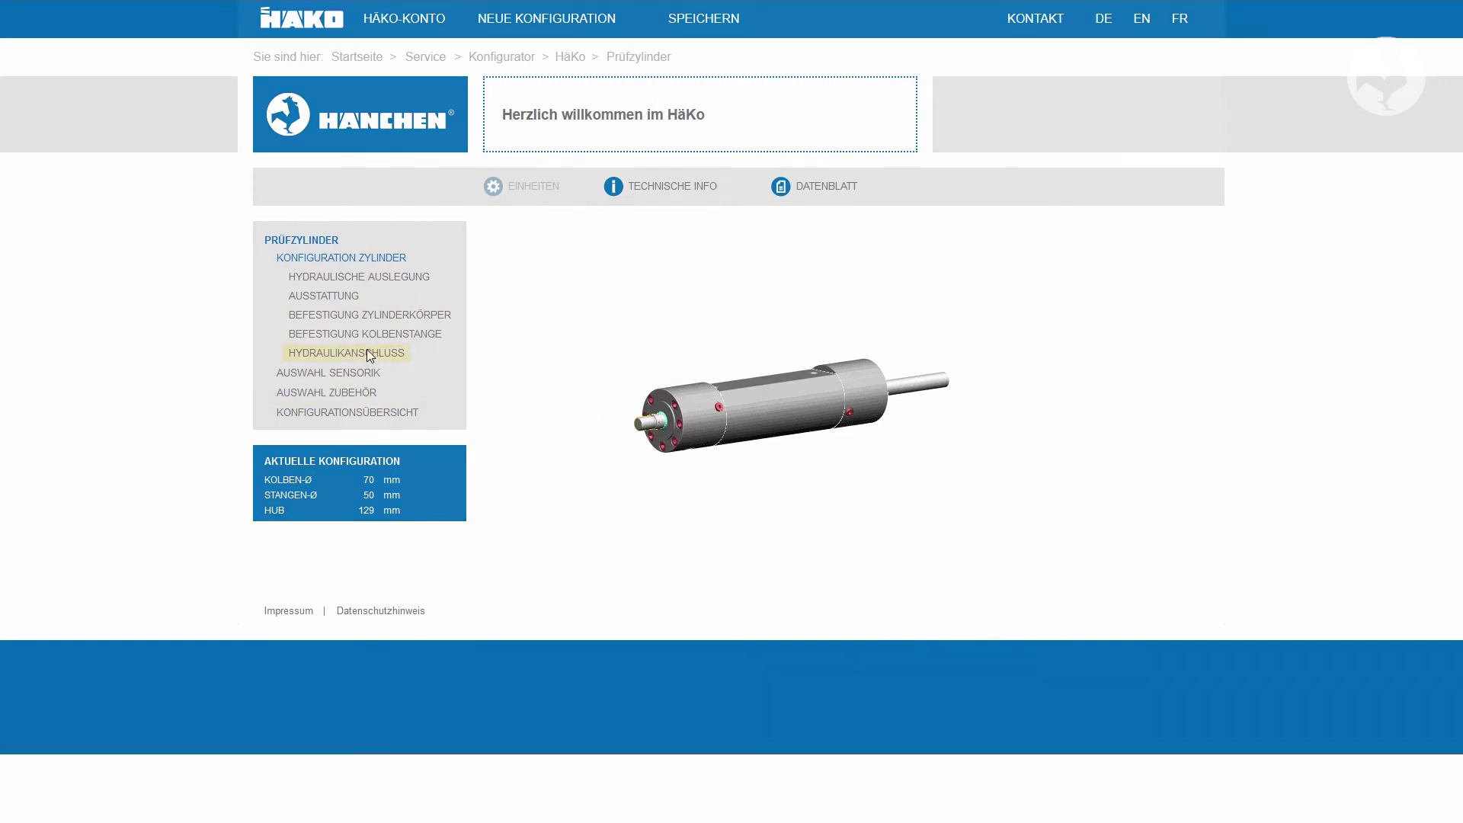
Add the Aufbauplatte ISO 4401-05 / DIN 24340-A10 with P = G 1 and T = G 1 to the hydraulic connection.
{"action": "left_click", "coordinate": [367, 350]}
{"action": "left_click", "coordinate": [399, 515]}
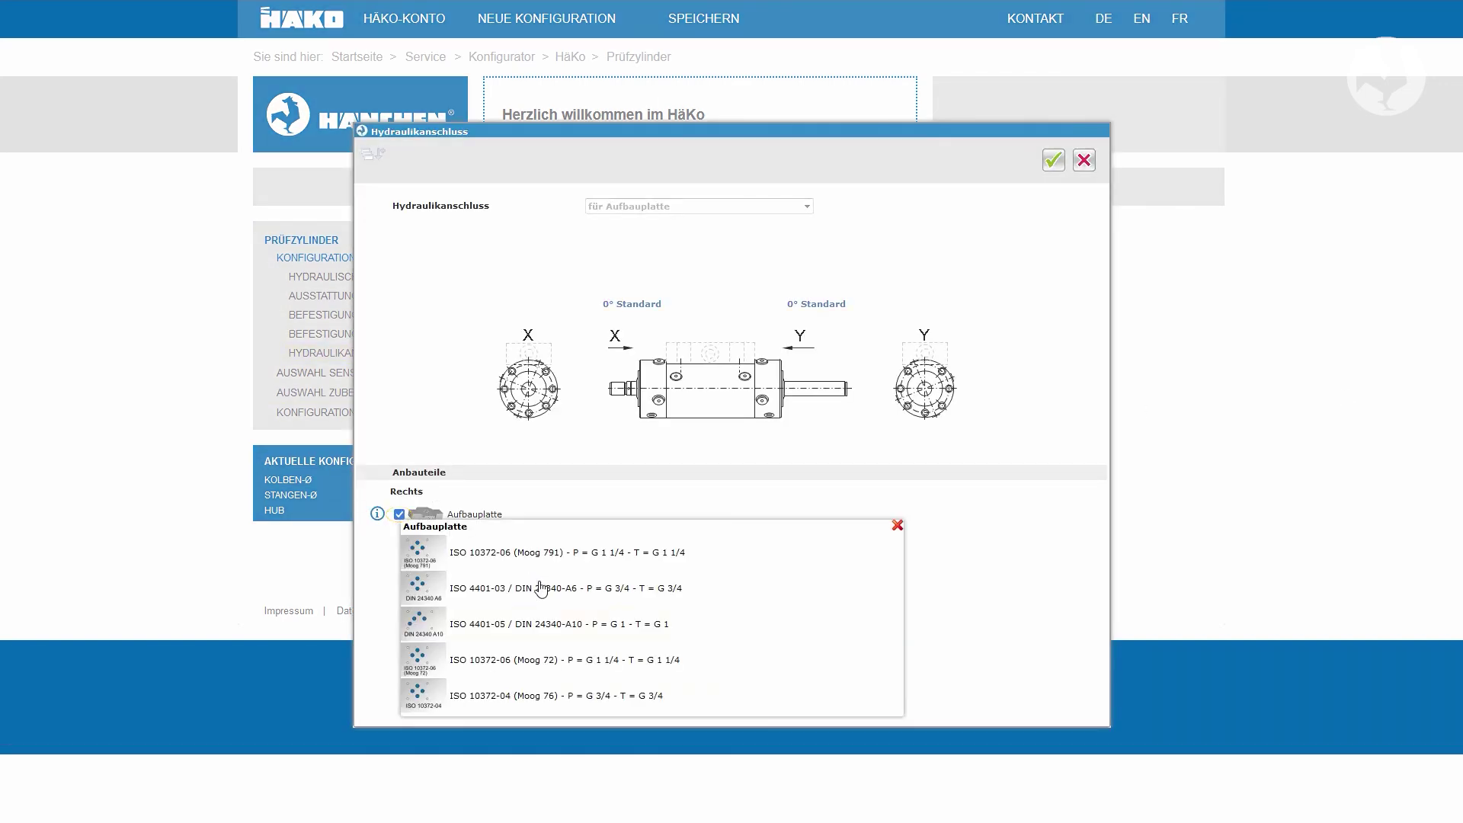
{"action": "left_click", "coordinate": [590, 625]}
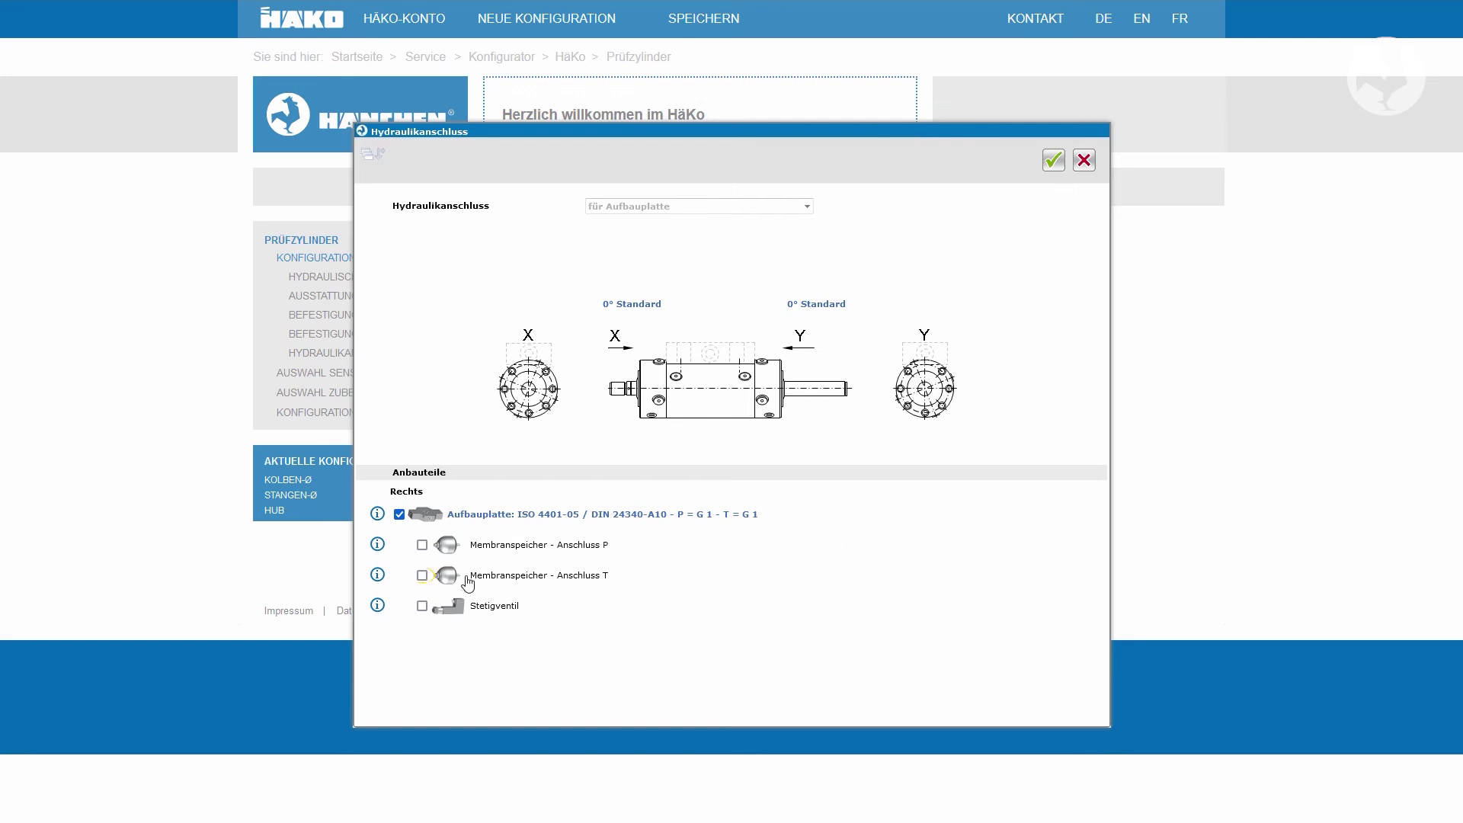
Add 1.4-litre diaphragm accumulators with 20 bar preload at port T and 170 bar at port P, and accept the hydraulic connection.
{"action": "left_click", "coordinate": [423, 576]}
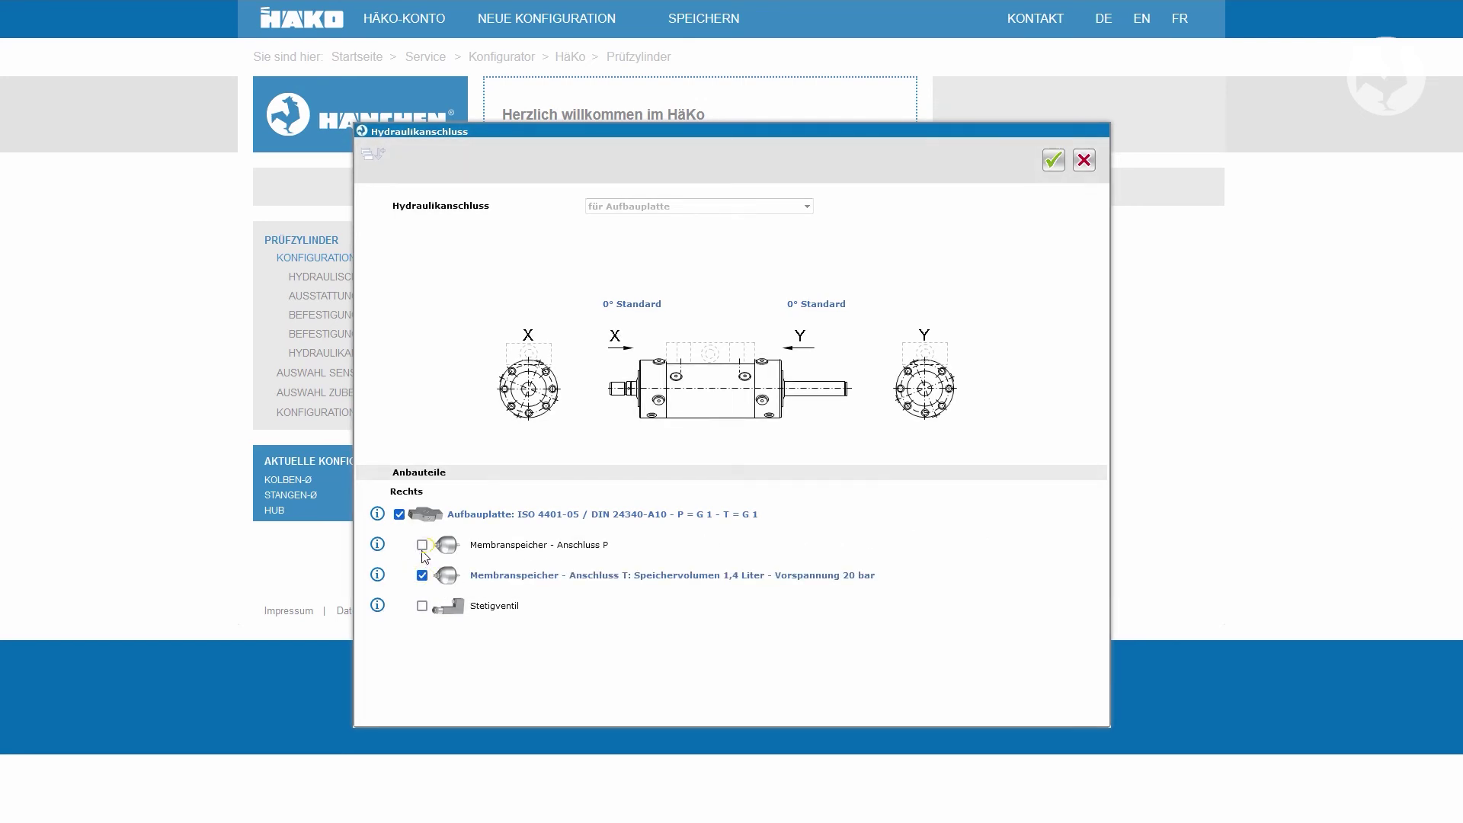
{"action": "left_click", "coordinate": [423, 545]}
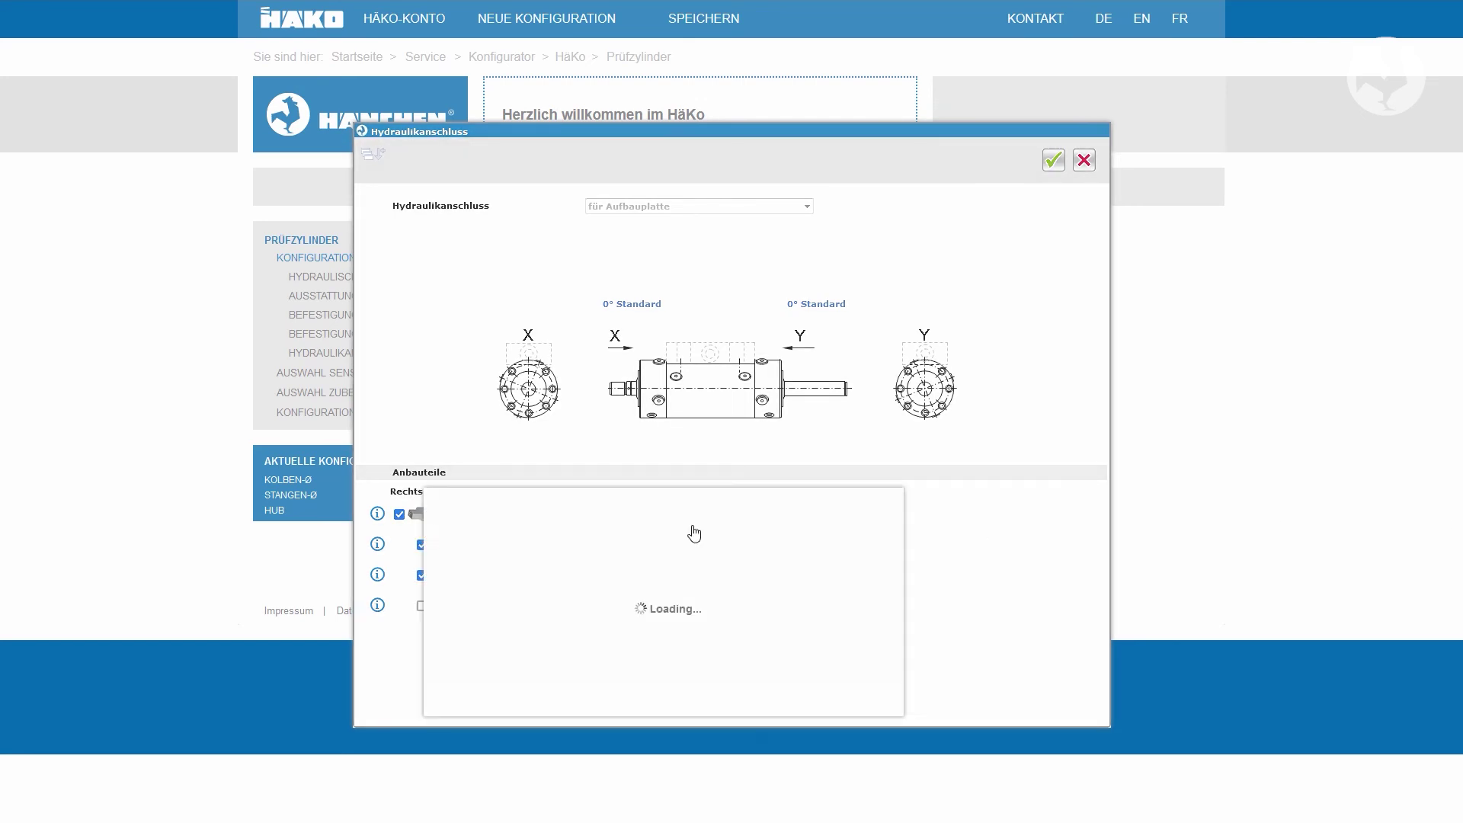
{"action": "scroll", "coordinate": [649, 644], "scroll_direction": "down", "scroll_amount": 3}
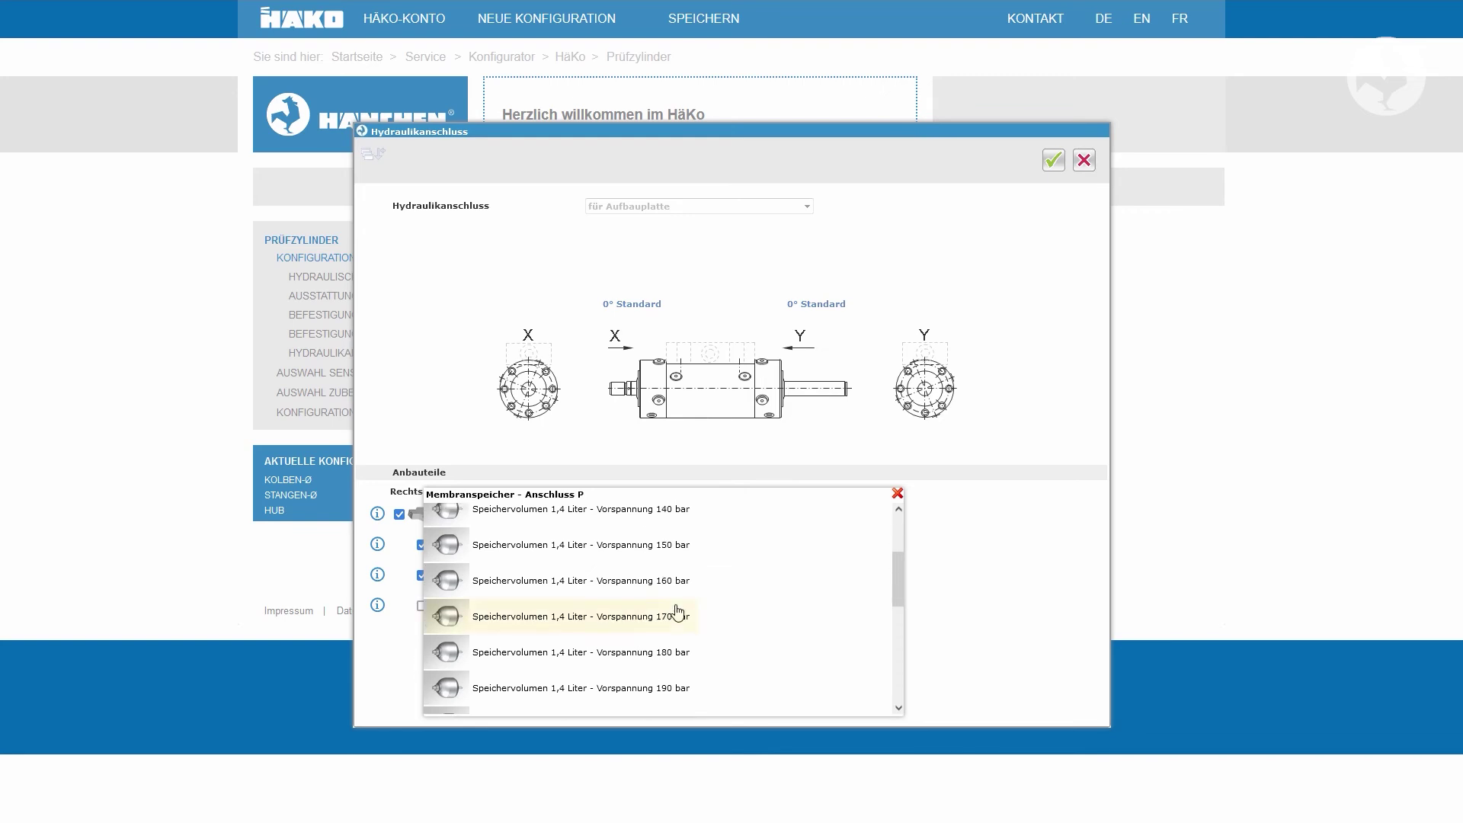
{"action": "left_click", "coordinate": [652, 618]}
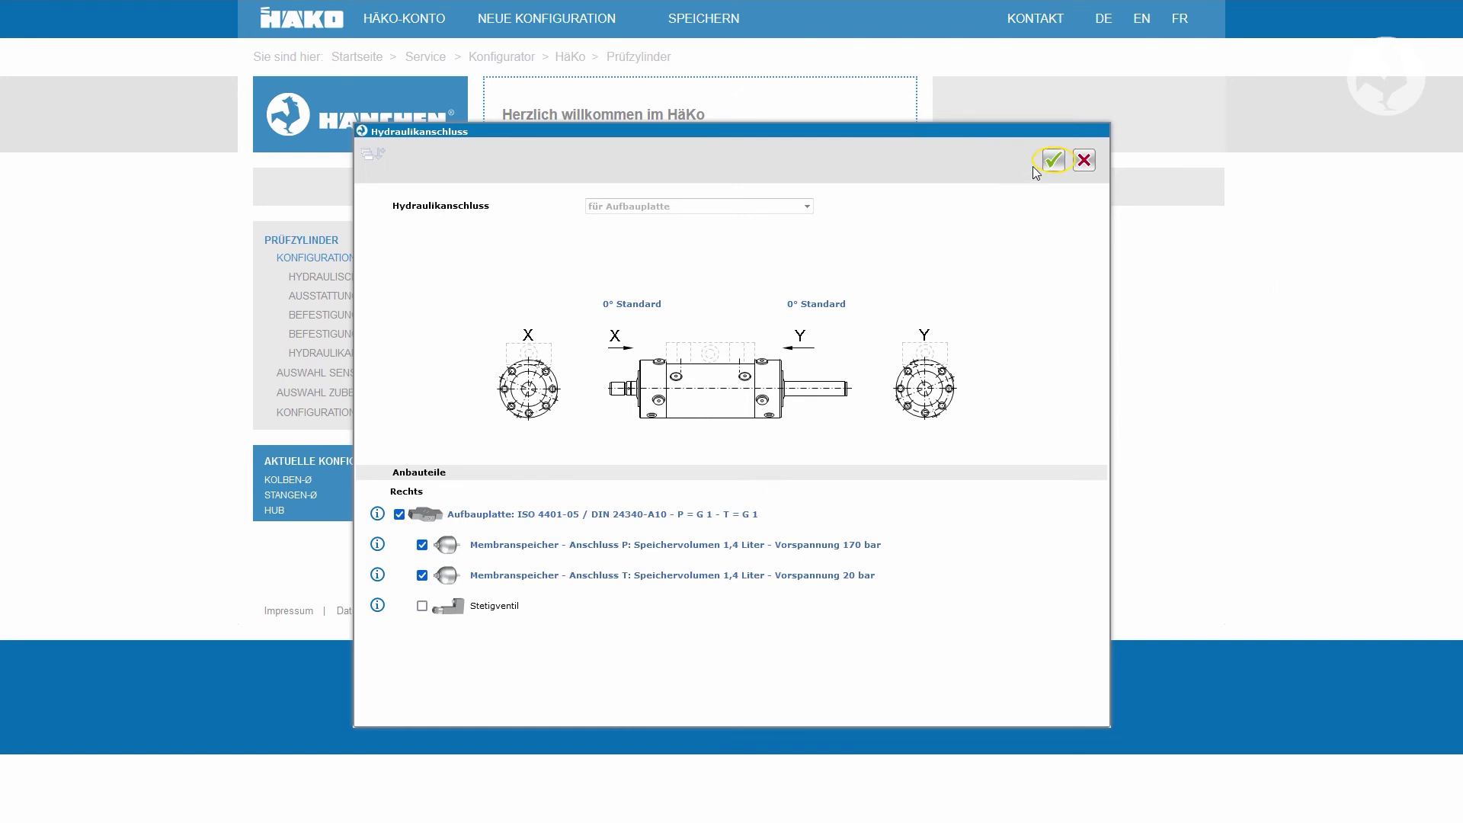
{"action": "left_click", "coordinate": [1053, 161]}
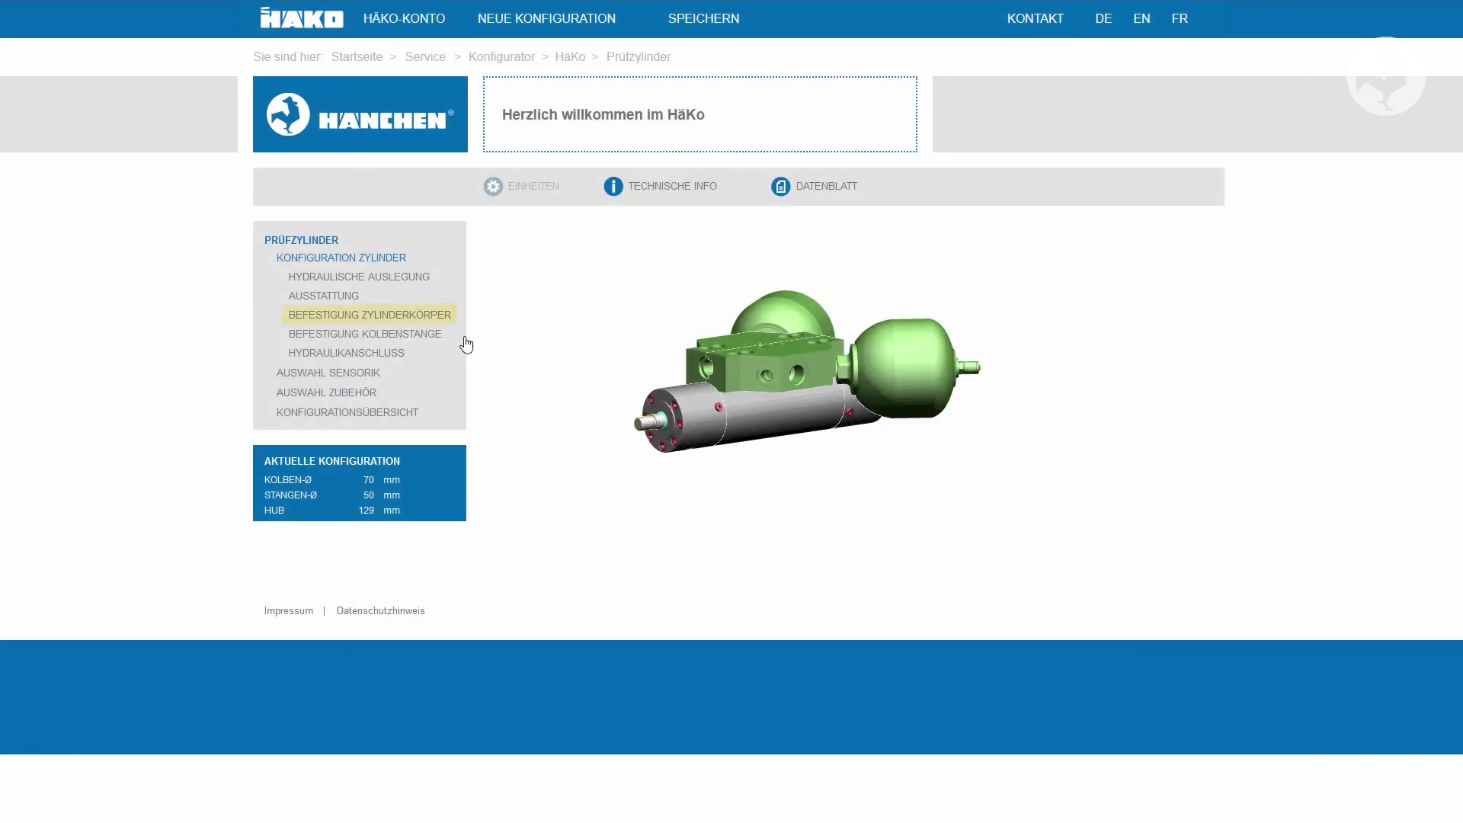
Add a Rundflansch to the left side of the cylinder body (Befestigung Zylinderkörper) and accept the mounting settings.
{"action": "left_click", "coordinate": [397, 314]}
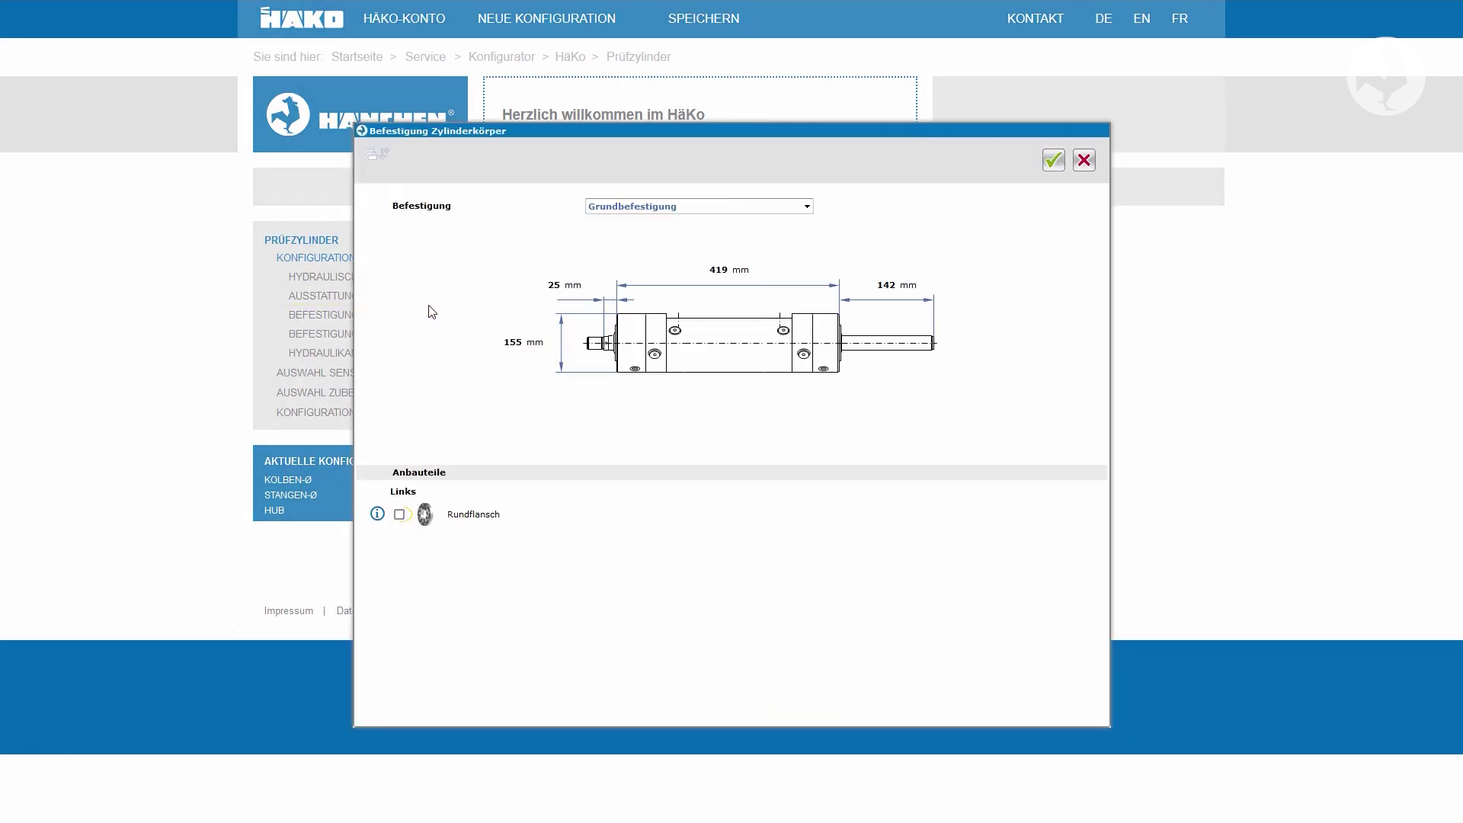
{"action": "left_click", "coordinate": [398, 516]}
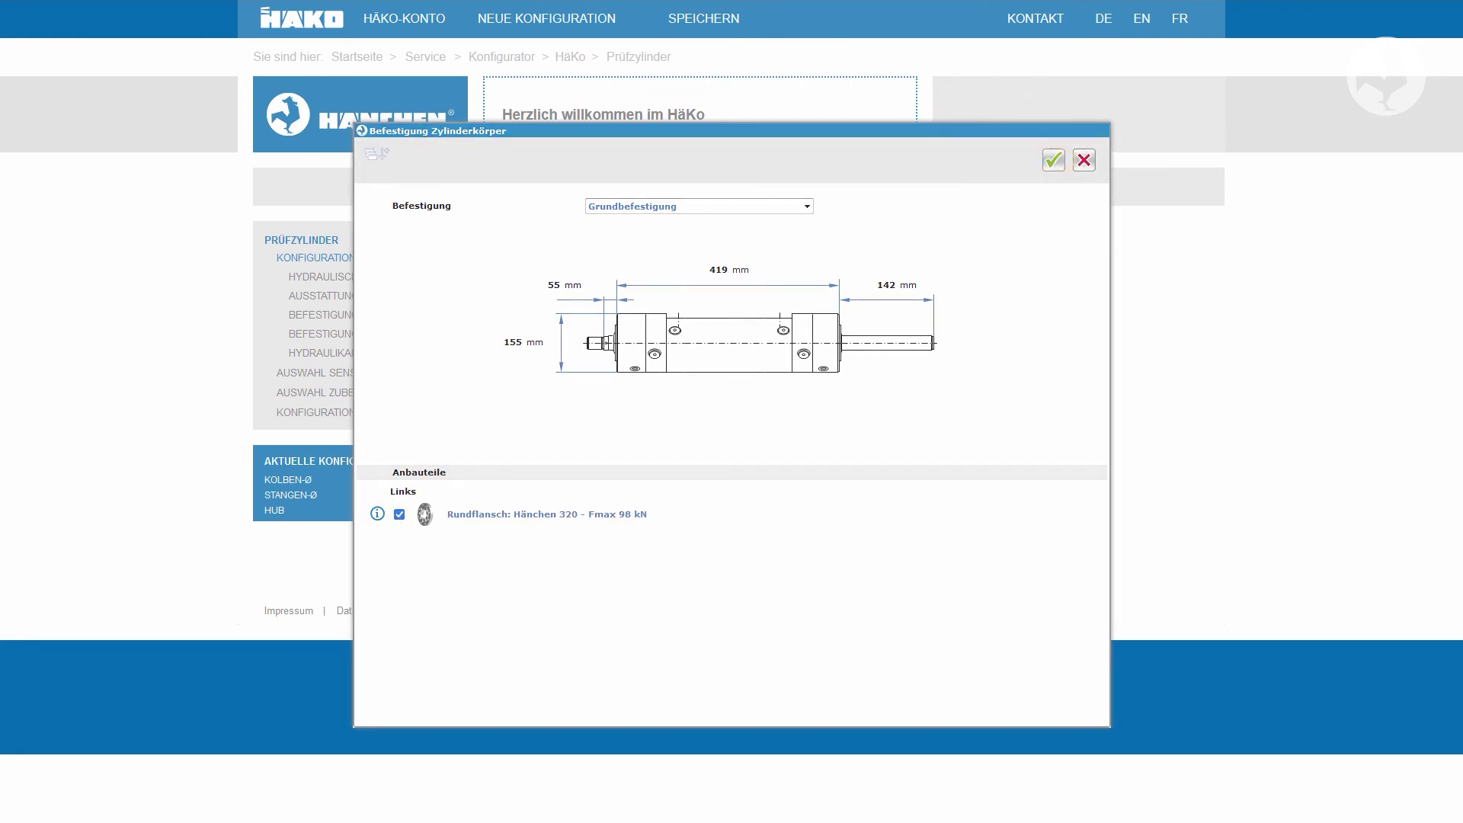
{"action": "left_click", "coordinate": [1053, 160]}
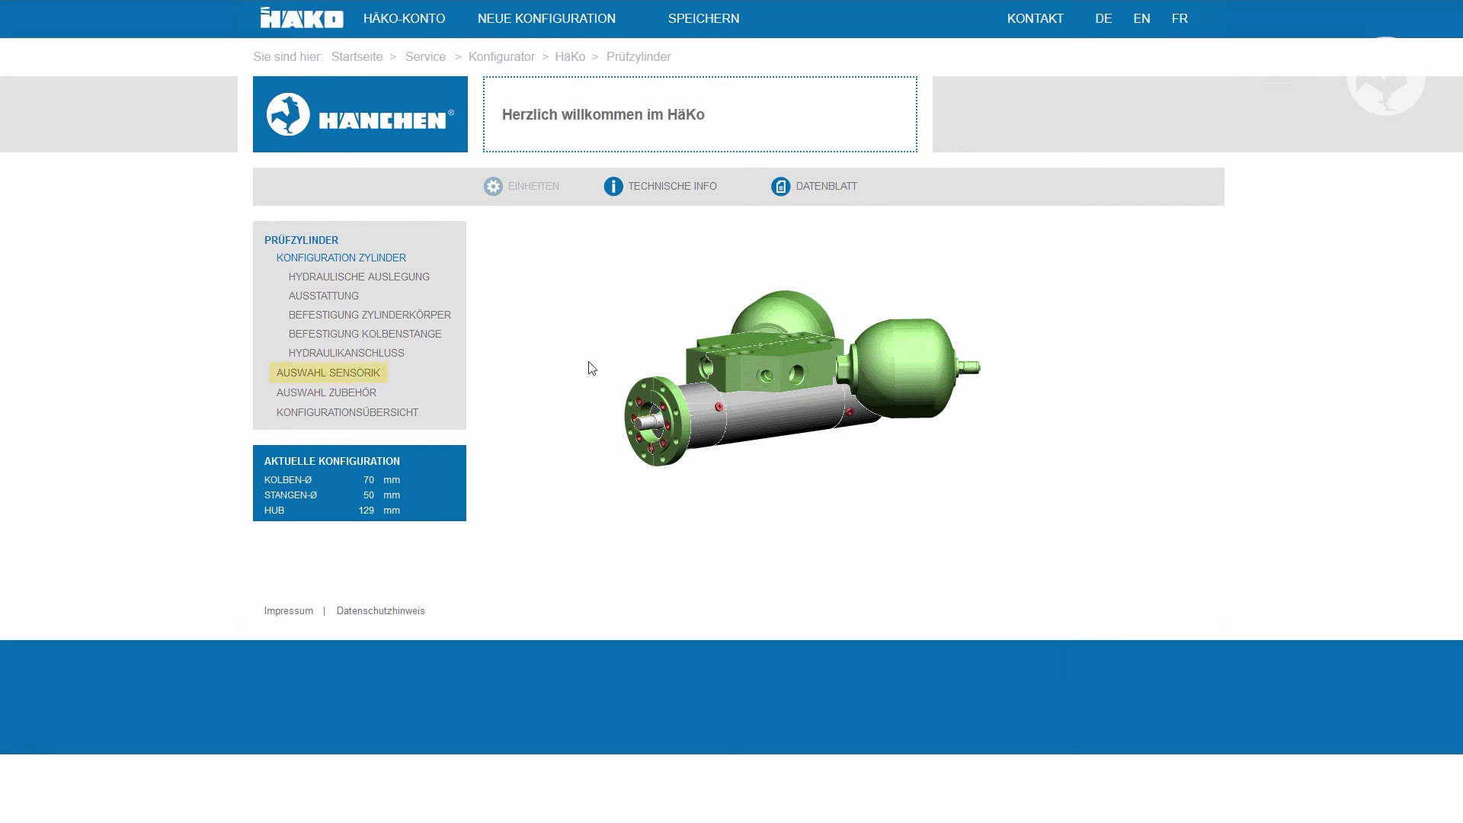
Configure the magnetostrictive Wegmesssystem with Schutzrohr glatt and an Analog 0...10 V output signal, and accept the sensor settings.
{"action": "left_click", "coordinate": [378, 374]}
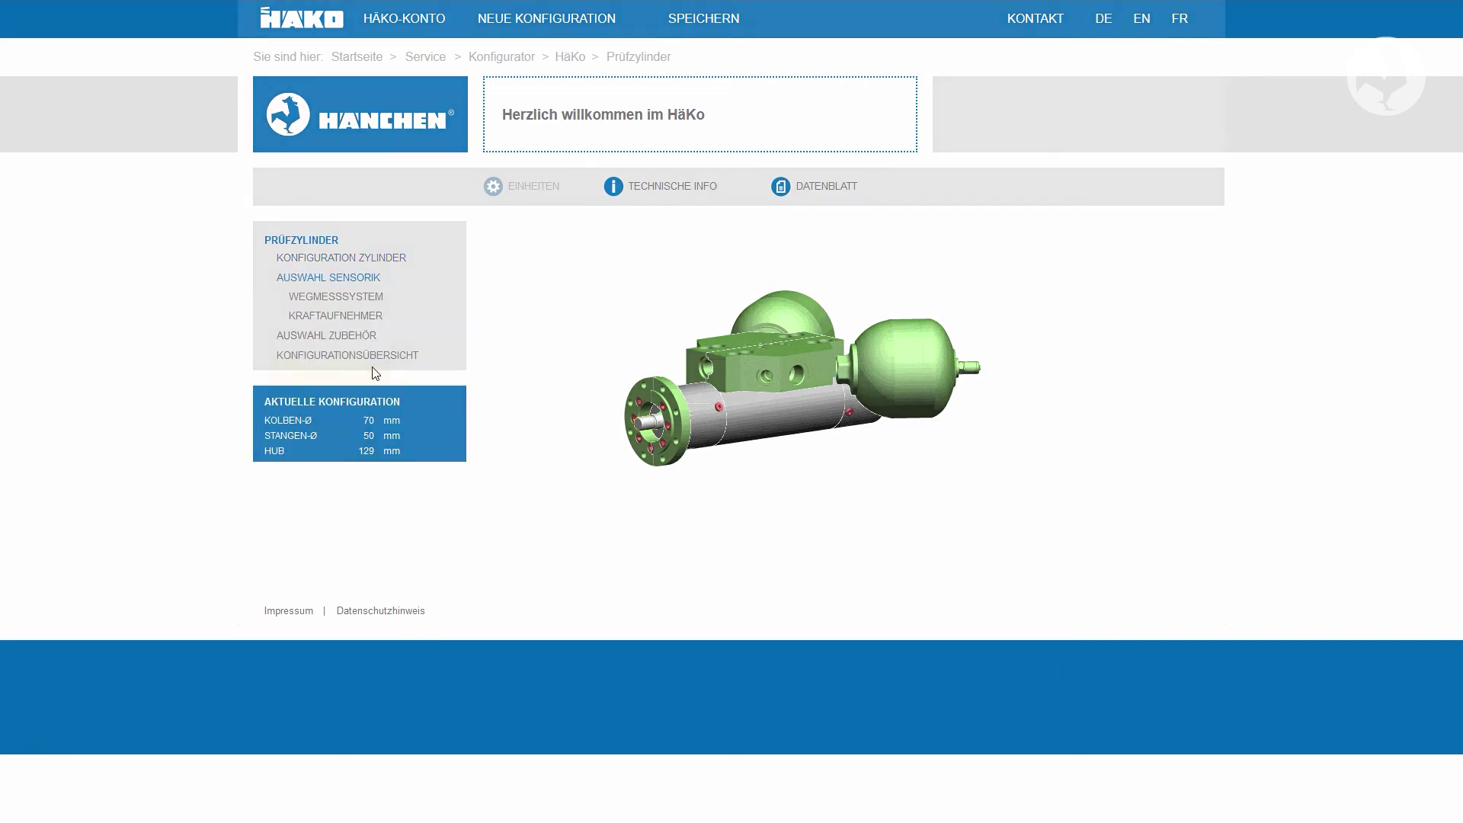
{"action": "left_click", "coordinate": [354, 294]}
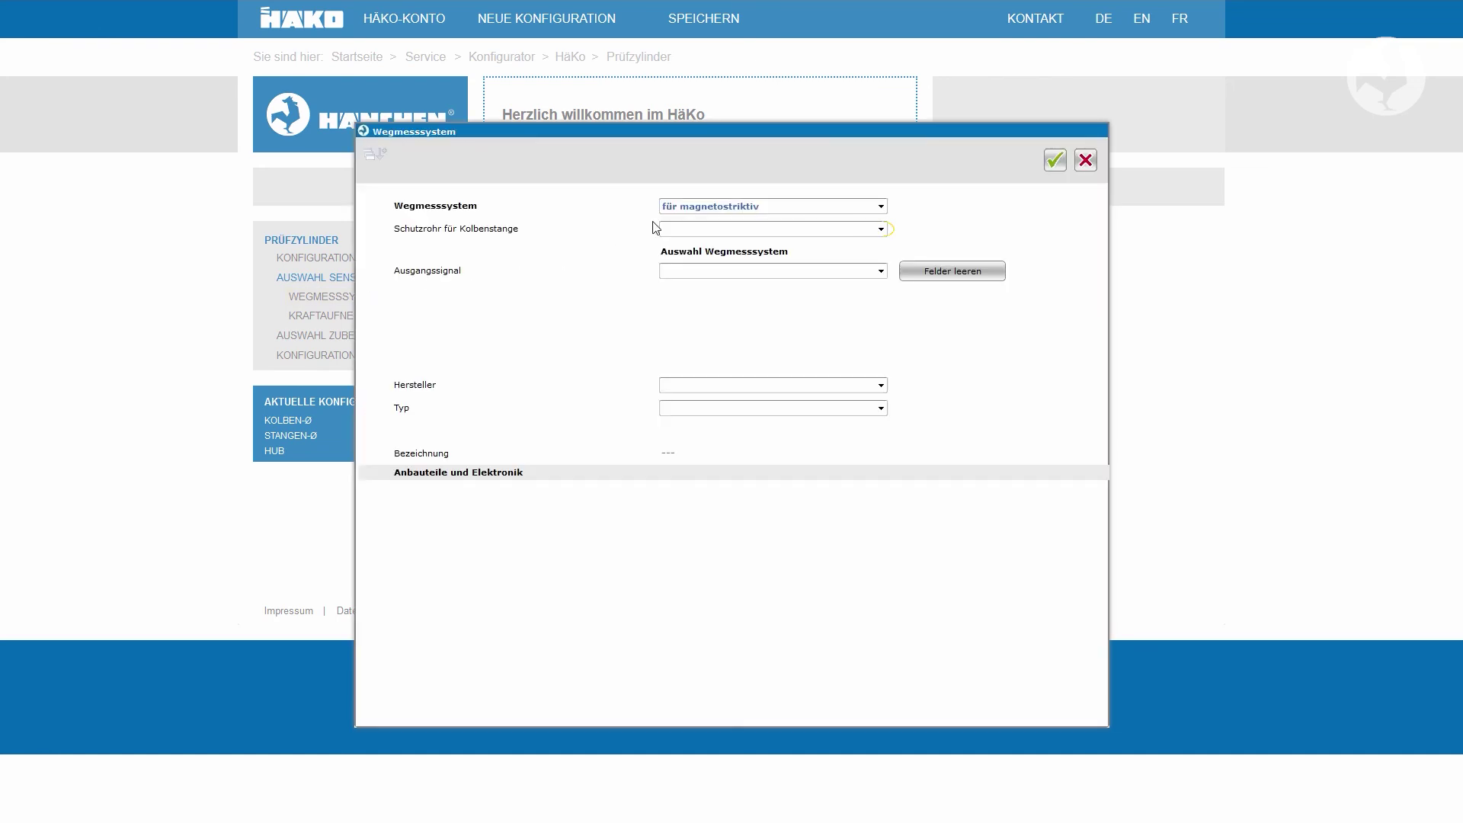
{"action": "left_click", "coordinate": [708, 230]}
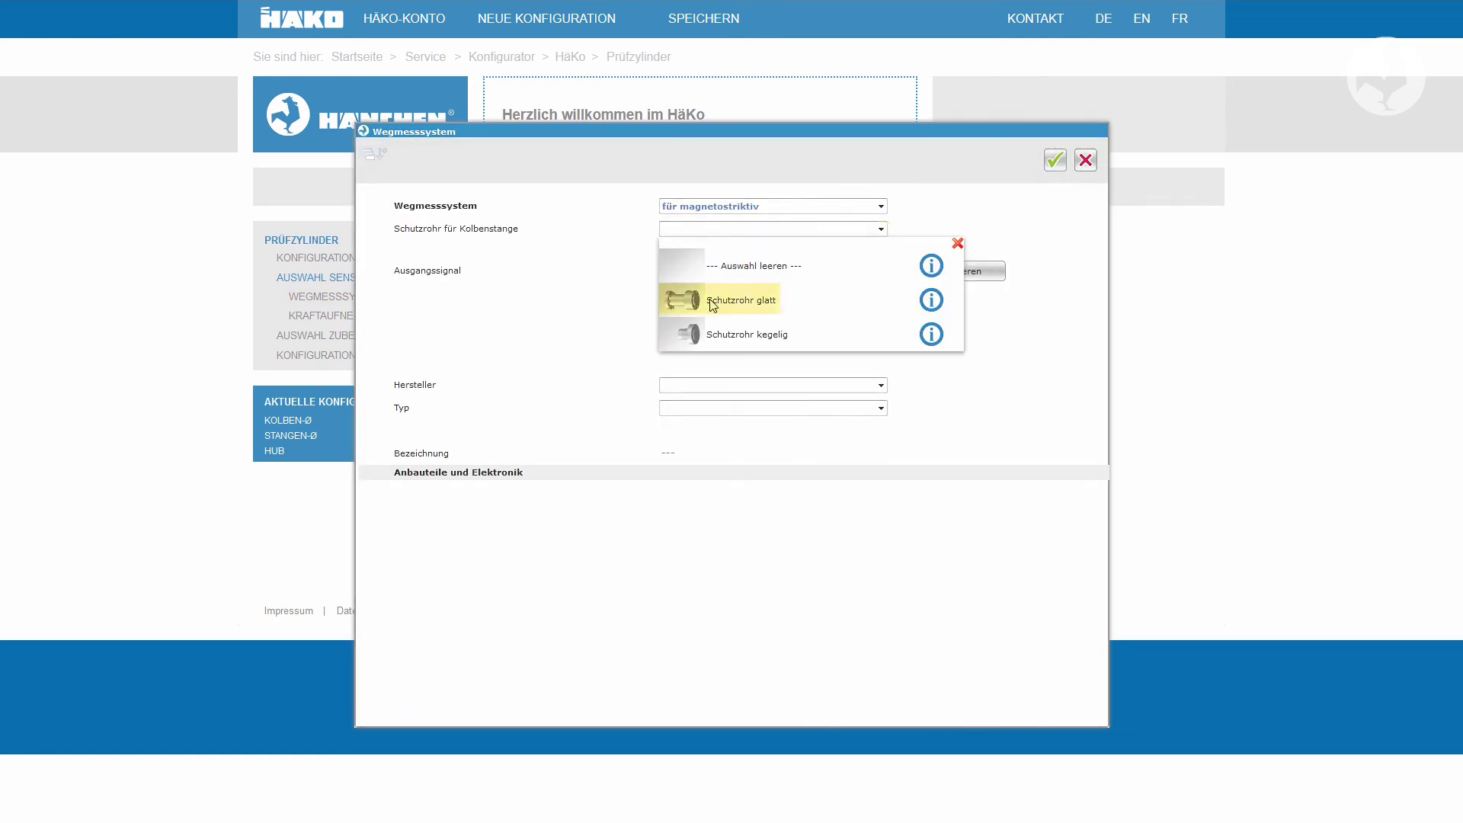
{"action": "left_click", "coordinate": [712, 302]}
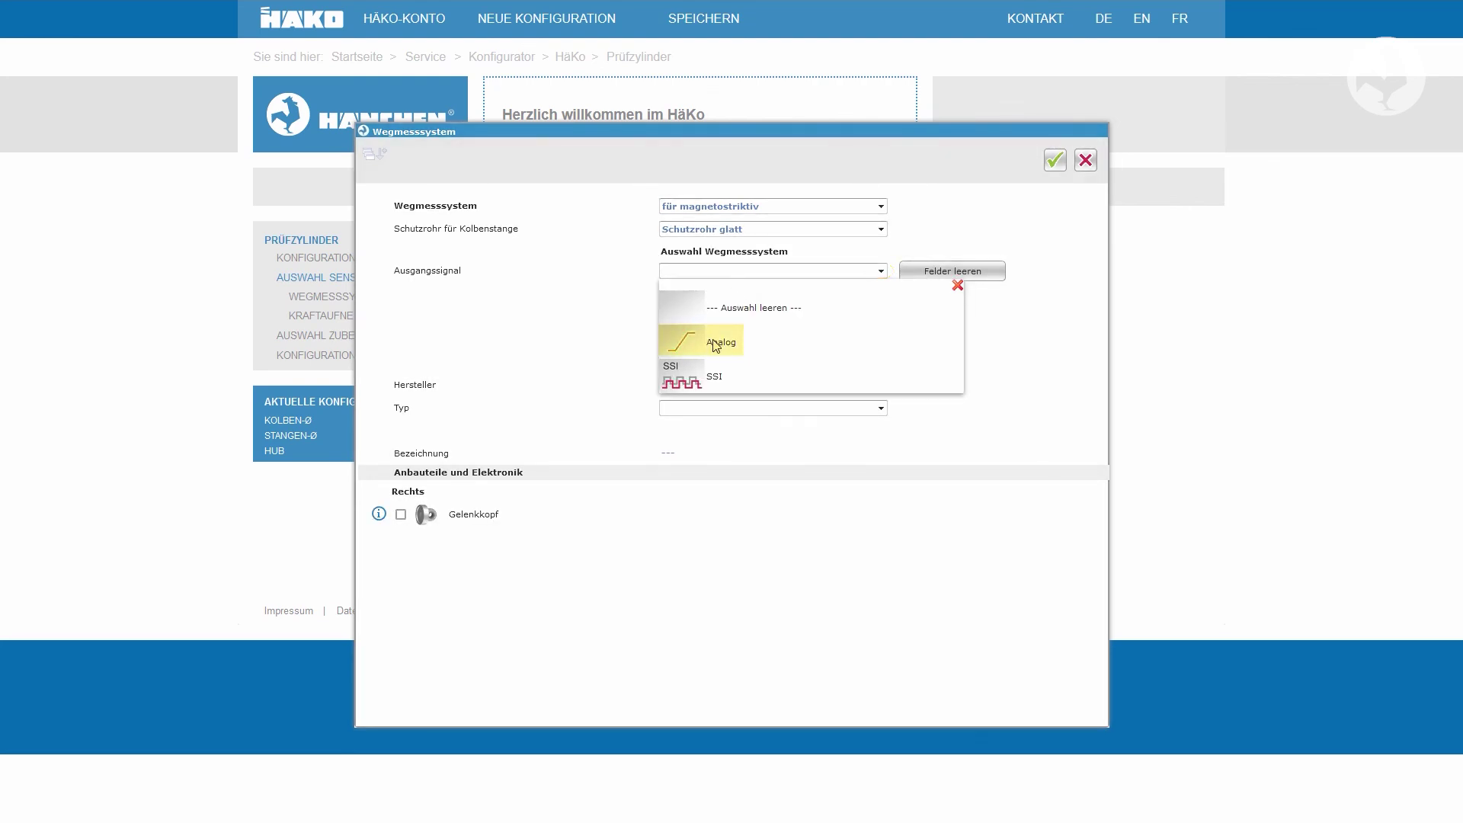
{"action": "left_click", "coordinate": [718, 342]}
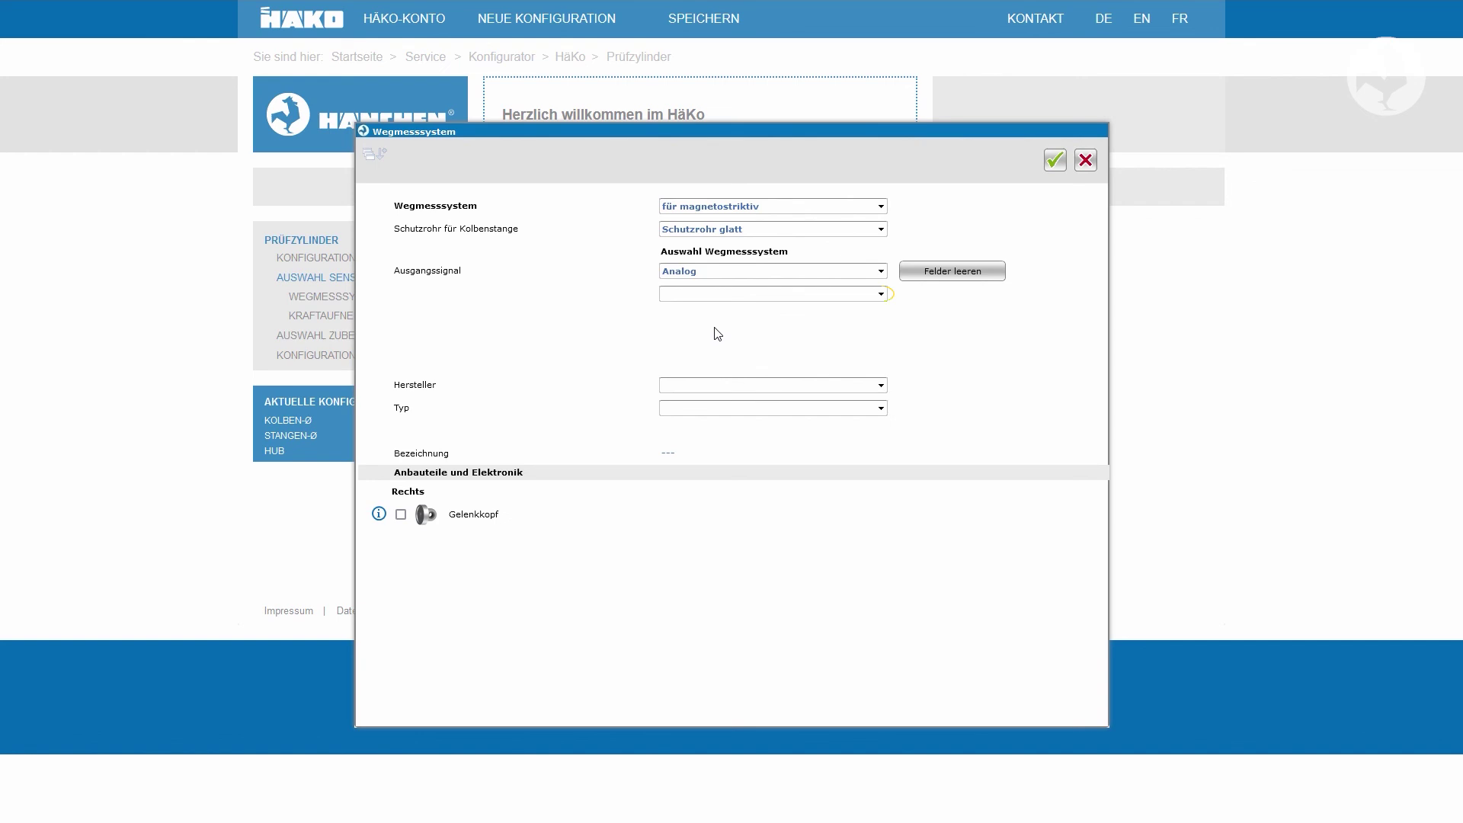
{"action": "left_click", "coordinate": [713, 294]}
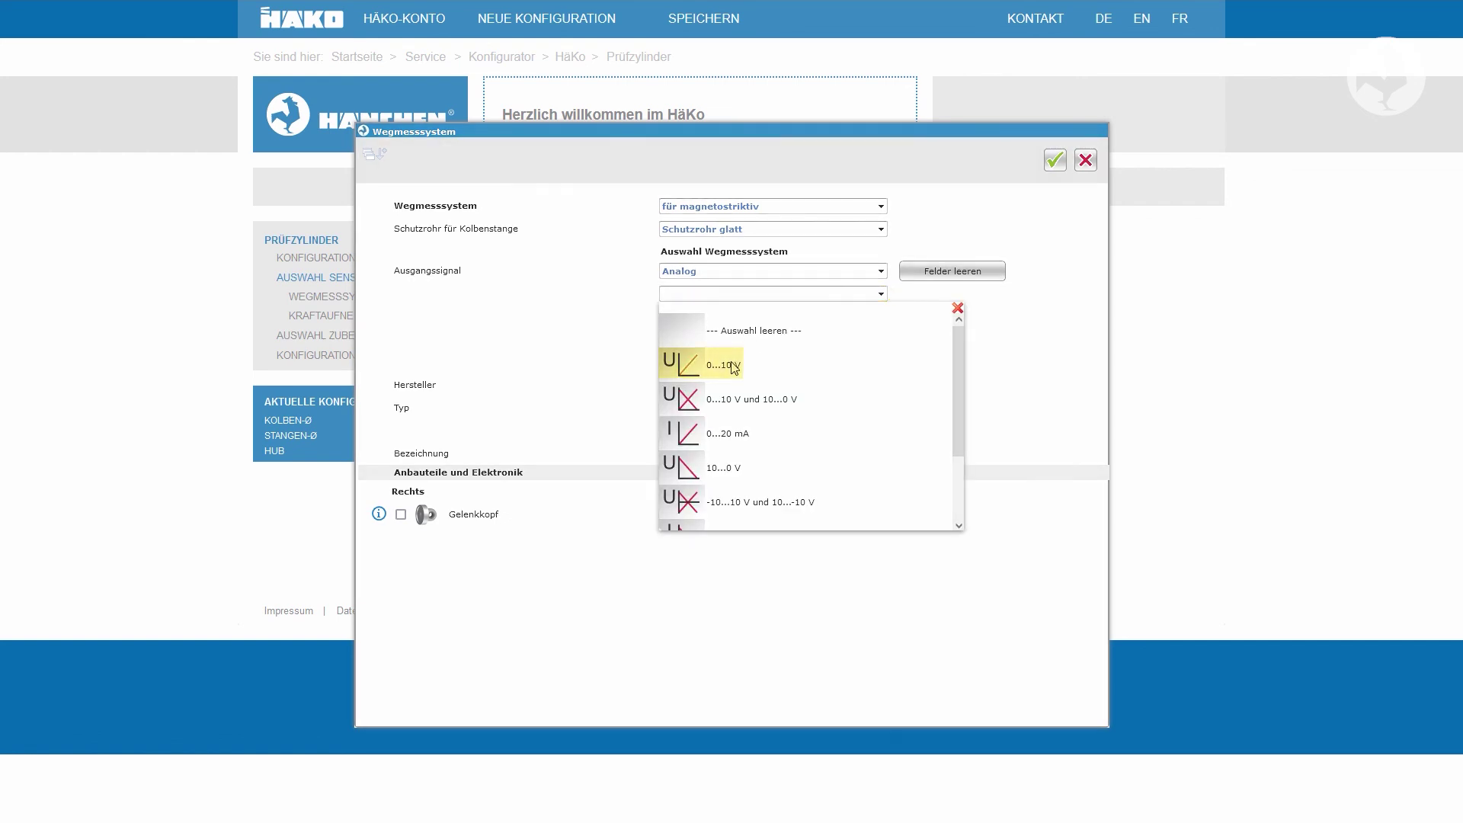
{"action": "left_click", "coordinate": [734, 367]}
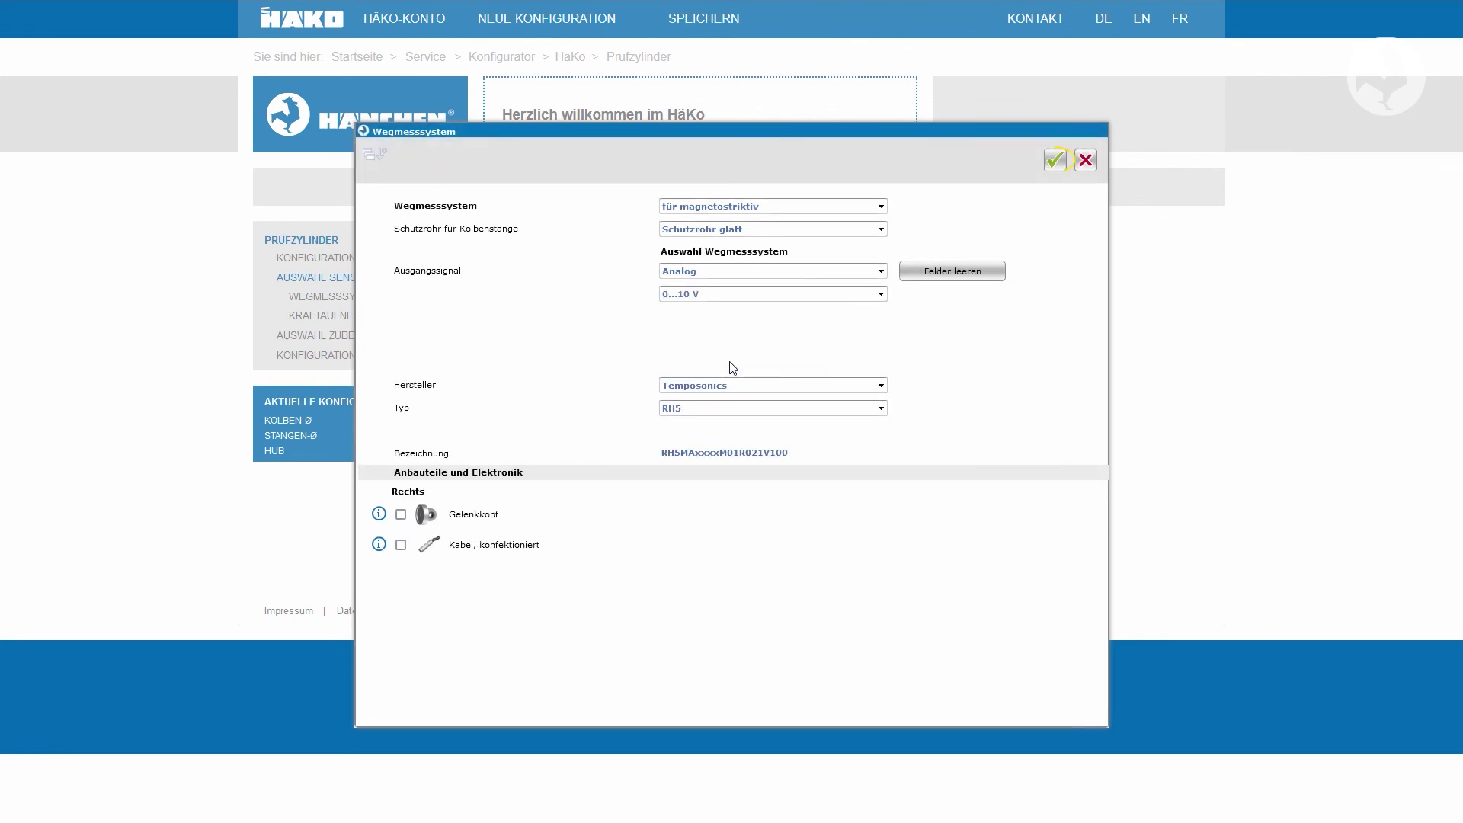
{"action": "left_click", "coordinate": [1055, 162]}
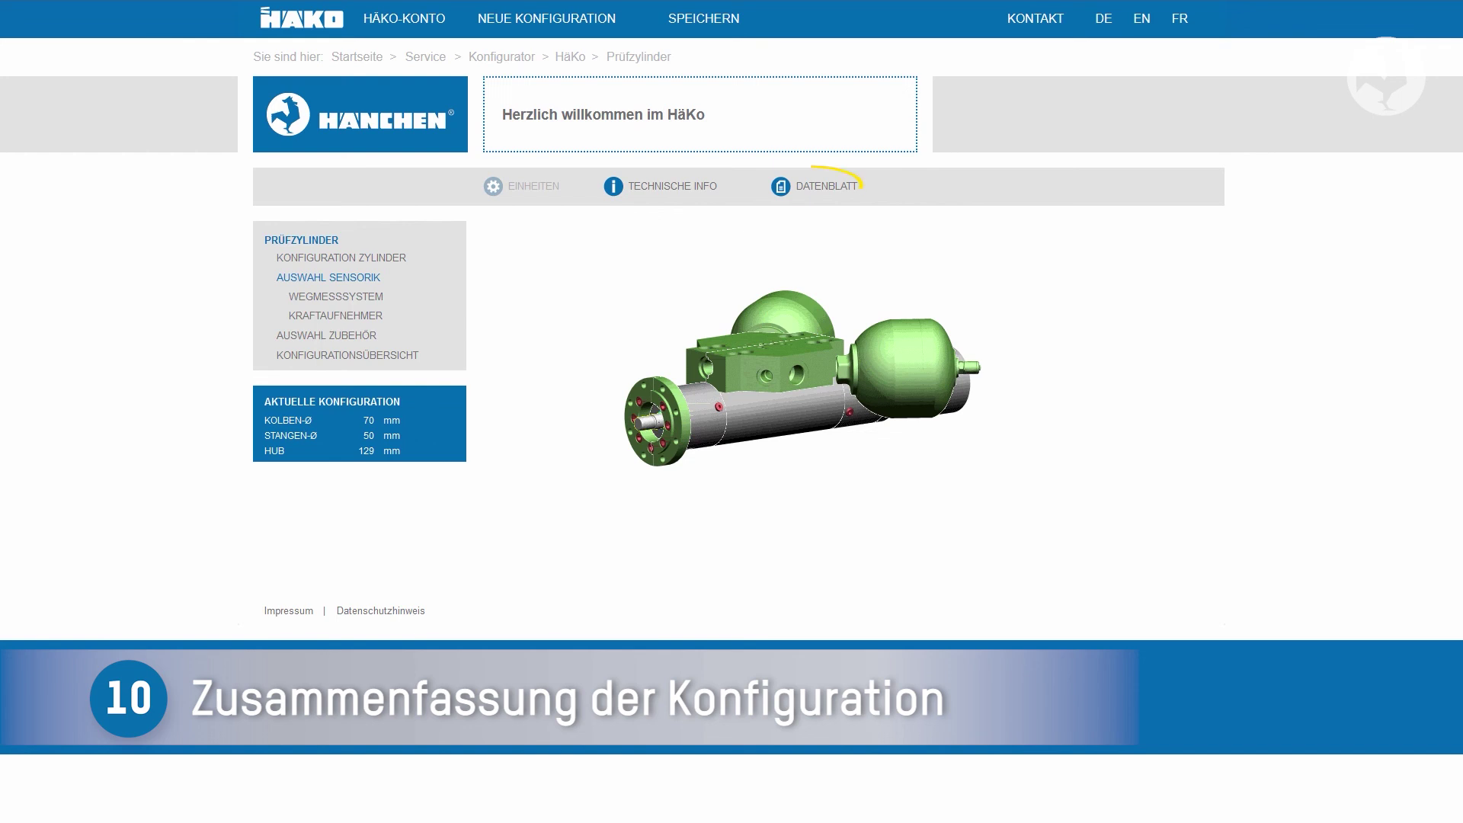
Review the cylinder's data sheet with its dimensioned drawing, and close it.
{"action": "left_click", "coordinate": [811, 187]}
{"action": "left_click", "coordinate": [824, 262]}
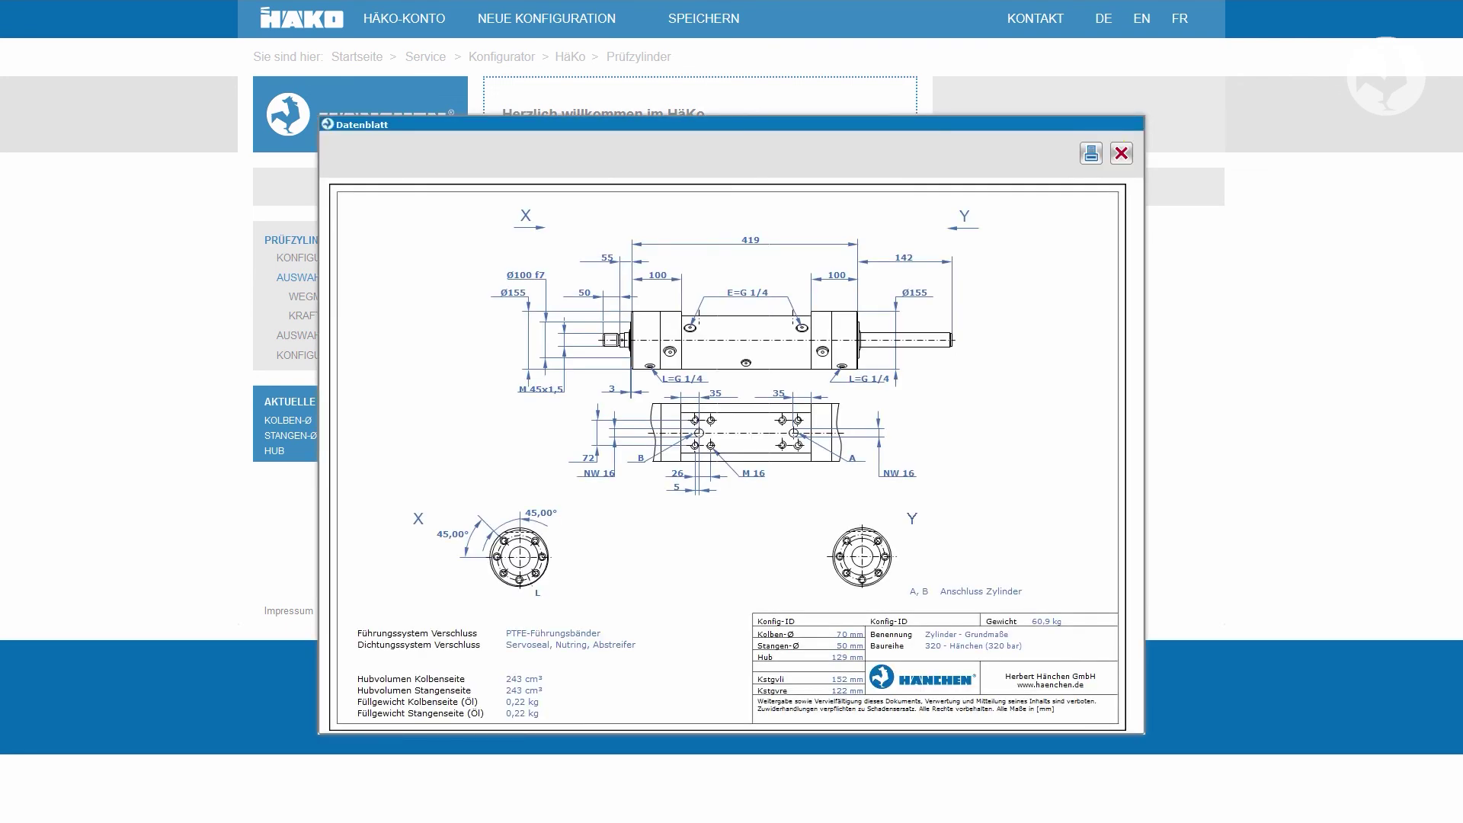
{"action": "left_click", "coordinate": [1121, 155]}
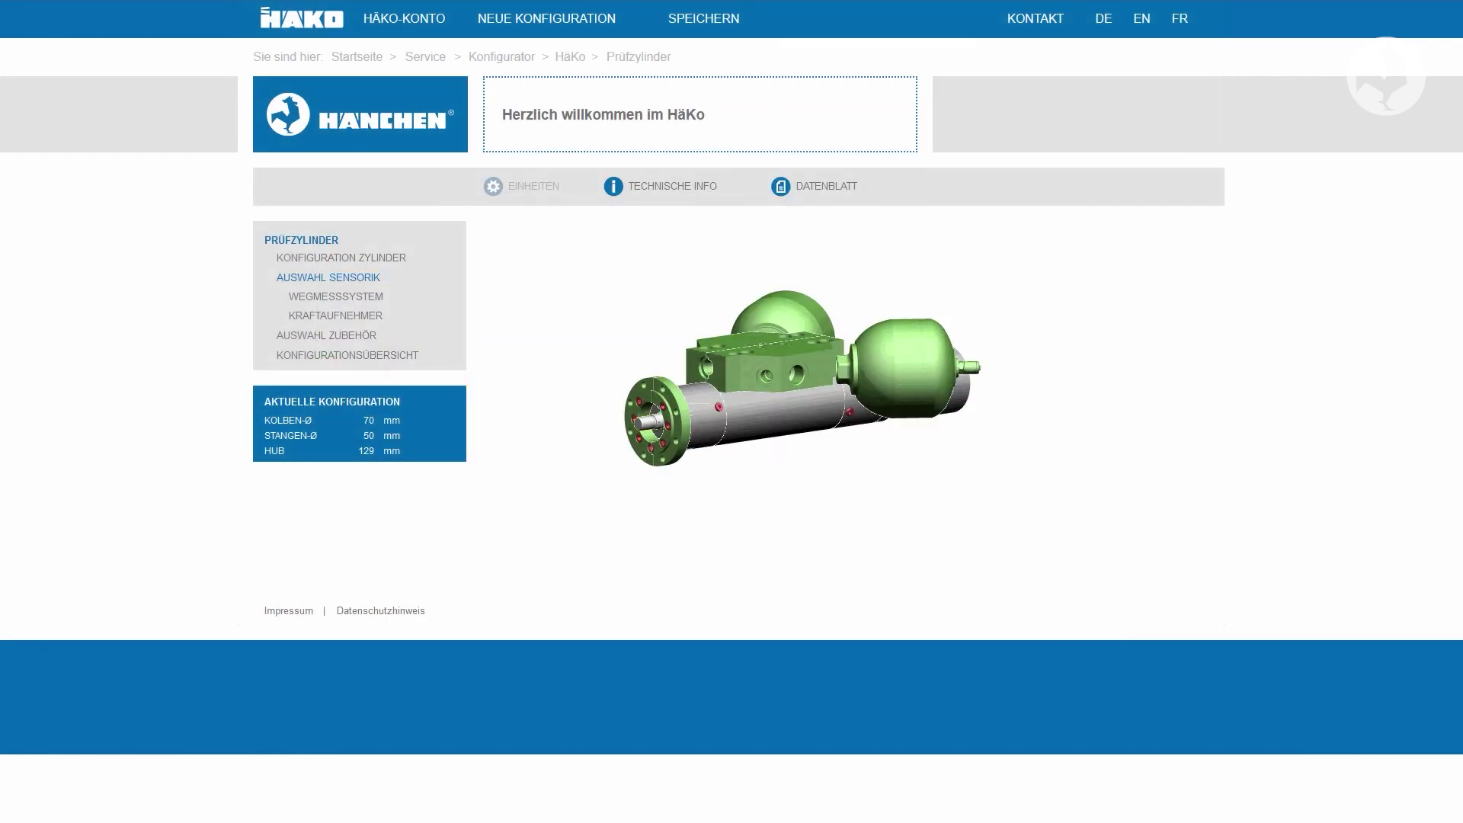
Review the Konfigurationsübersicht down to the listed attachments and position sensor, and return to the cylinder configuration.
{"action": "left_click", "coordinate": [388, 354]}
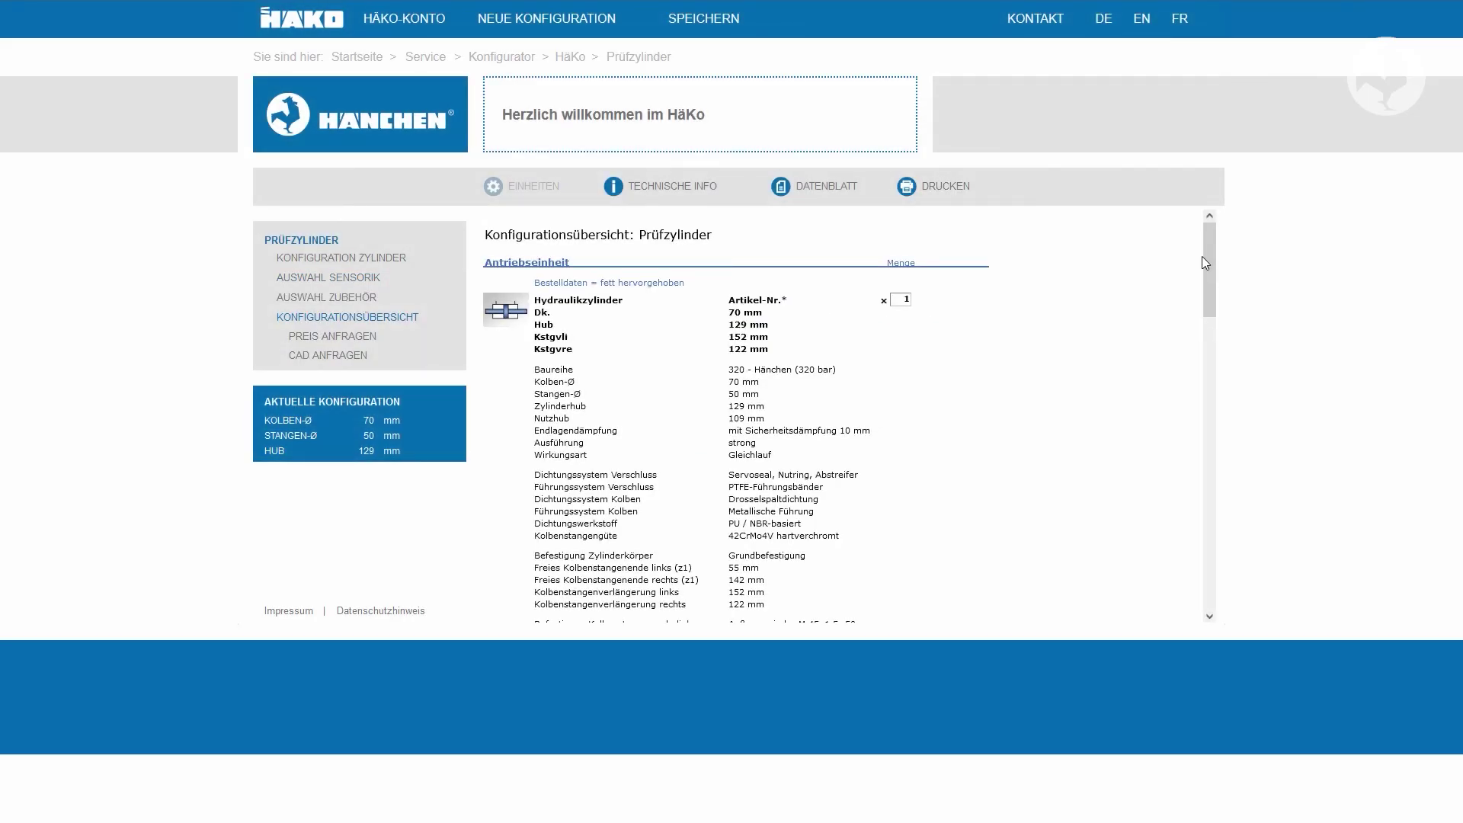
{"action": "left_click_drag", "start_coordinate": [1203, 260], "coordinate": [1210, 429]}
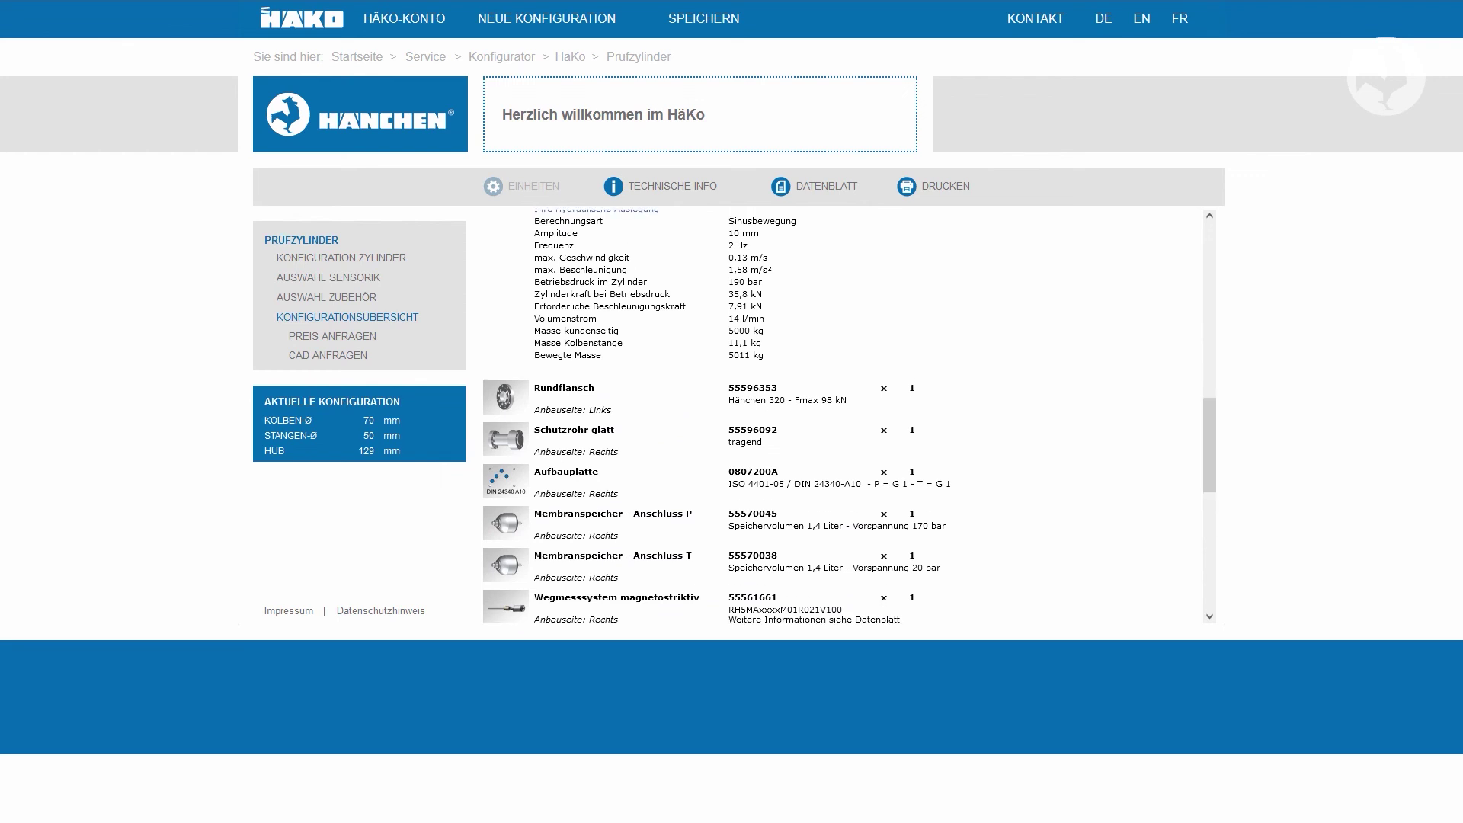
{"action": "left_click", "coordinate": [336, 259]}
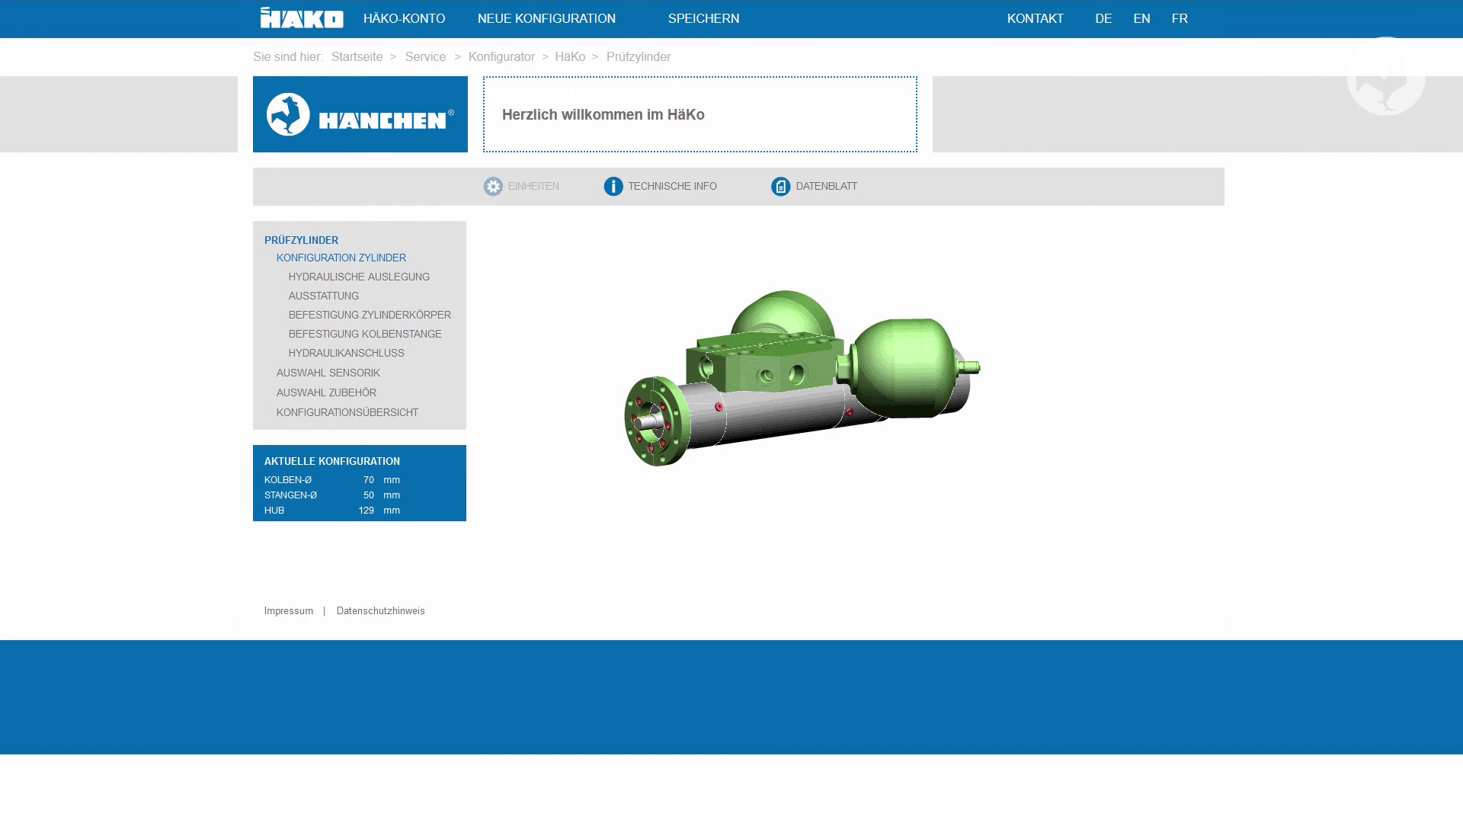